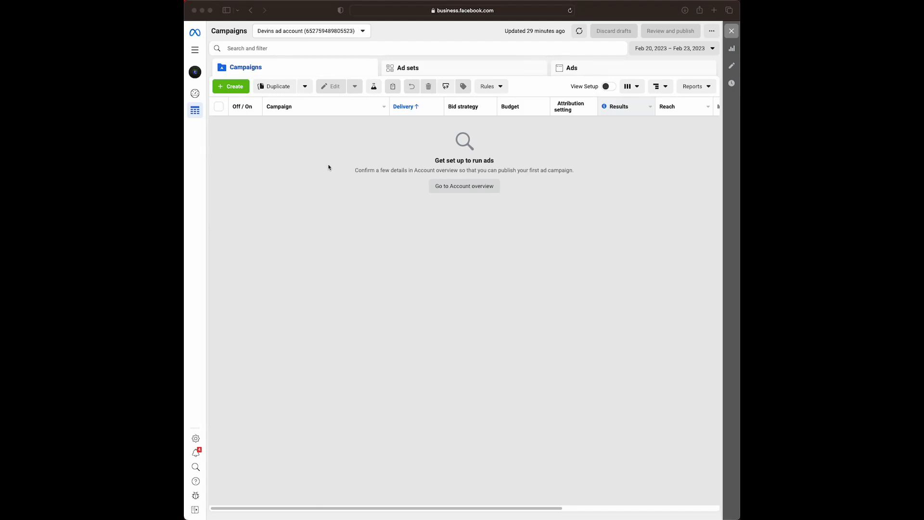
# - Create a new ad campaign with the Sales objective
pyautogui.click(198, 95)
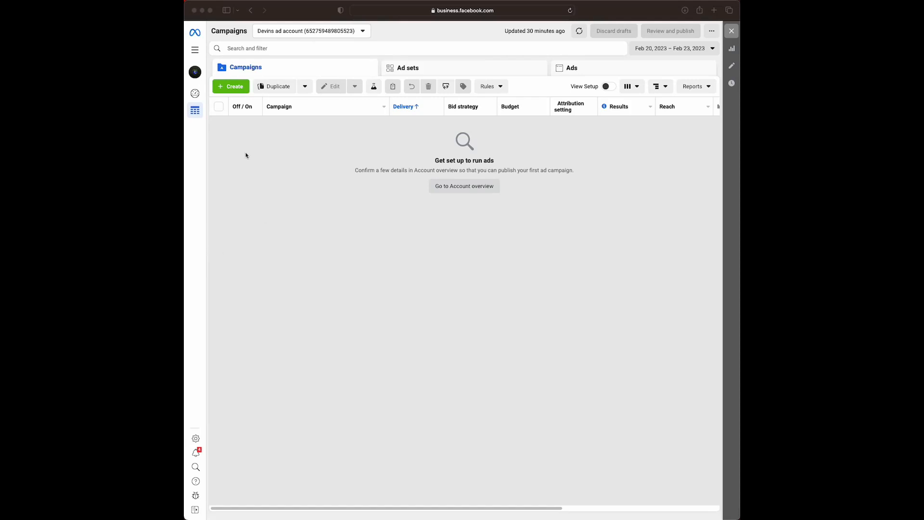
pyautogui.click(234, 89)
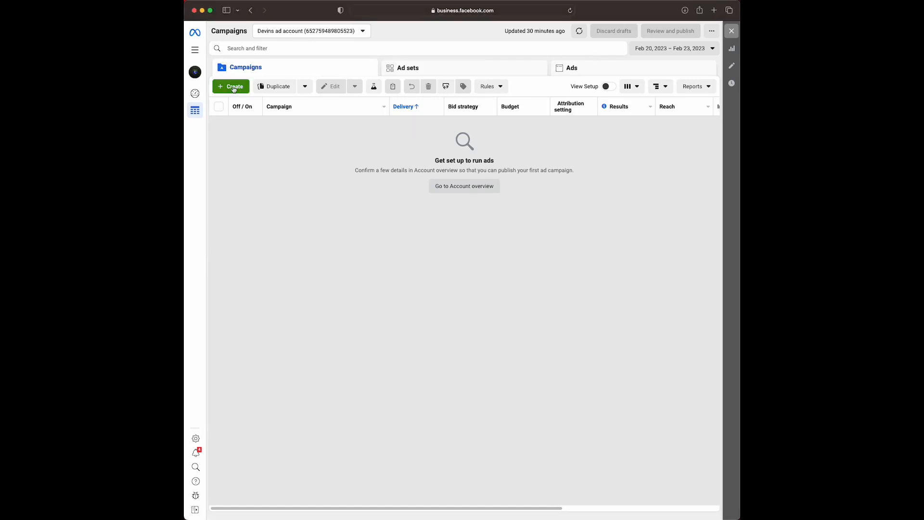
pyautogui.click(234, 88)
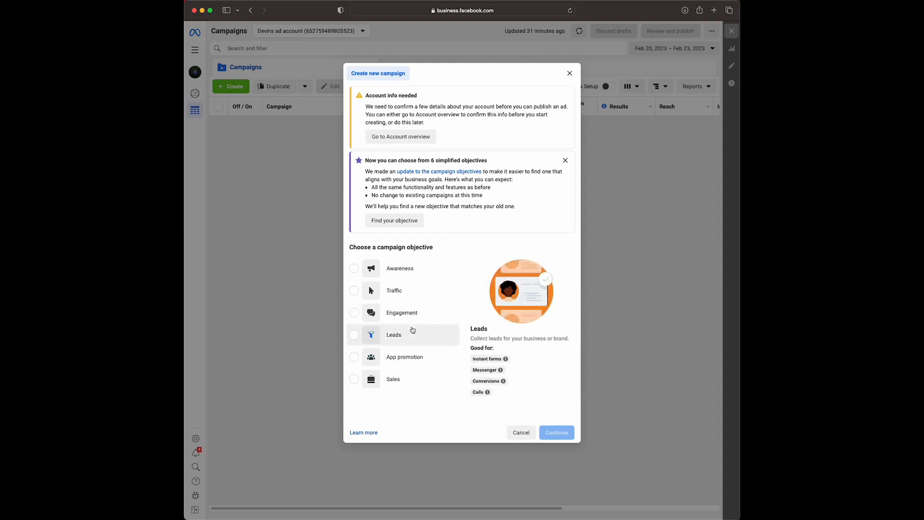
pyautogui.click(402, 378)
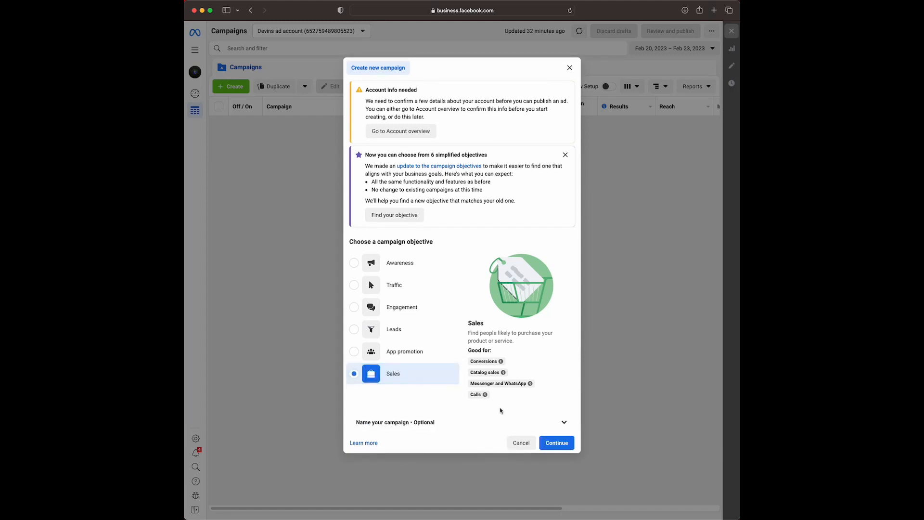
pyautogui.click(553, 444)
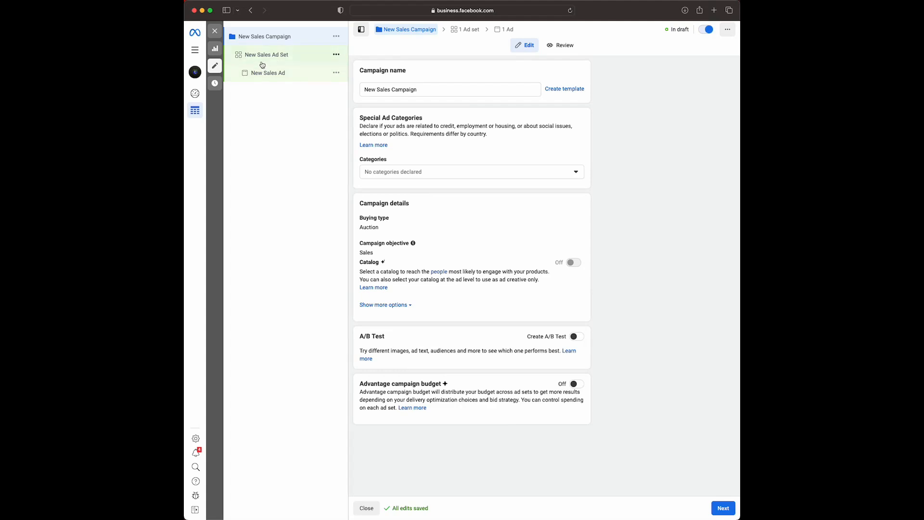
# - Rename the campaign as "L1| Course Sales | Conversions"
pyautogui.click(430, 89)
pyautogui.press('BackSpace')
pyautogui.press('BackSpace')
pyautogui.press('BackSpace')
pyautogui.press('BackSpace')
pyautogui.press('BackSpace')
pyautogui.press('BackSpace')
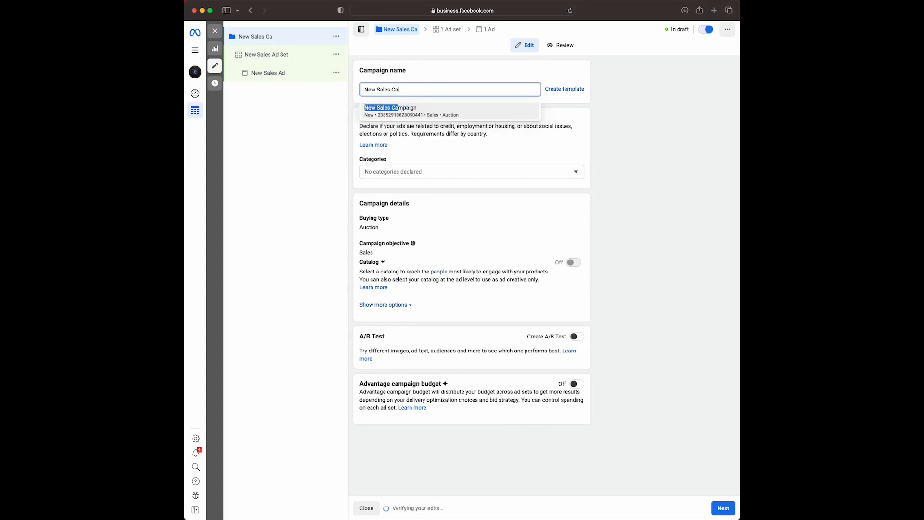
pyautogui.press('BackSpace')
pyautogui.press('BackSpace')
pyautogui.press('BackSpace')
pyautogui.press('BackSpace')
pyautogui.press('BackSpace')
pyautogui.press('BackSpace')
pyautogui.press('BackSpace')
pyautogui.press('BackSpace')
pyautogui.press('BackSpace')
pyautogui.press('BackSpace')
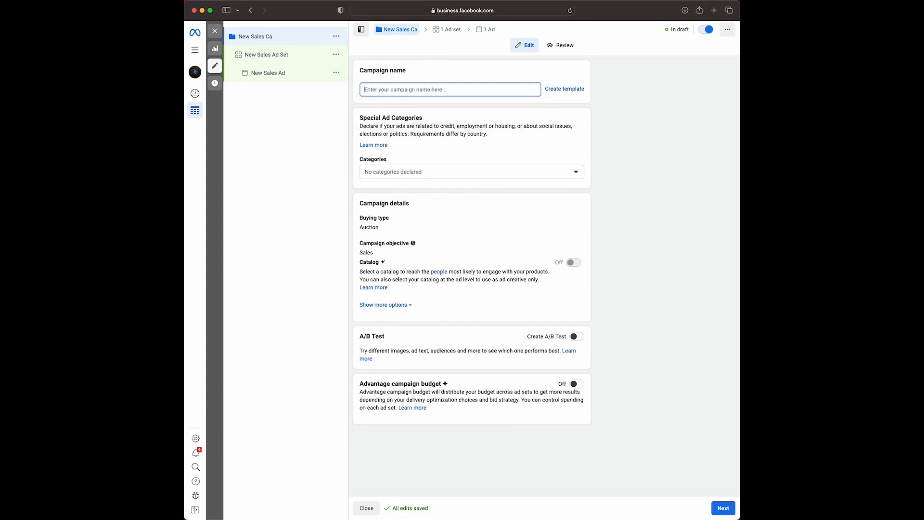
pyautogui.write('L1|')
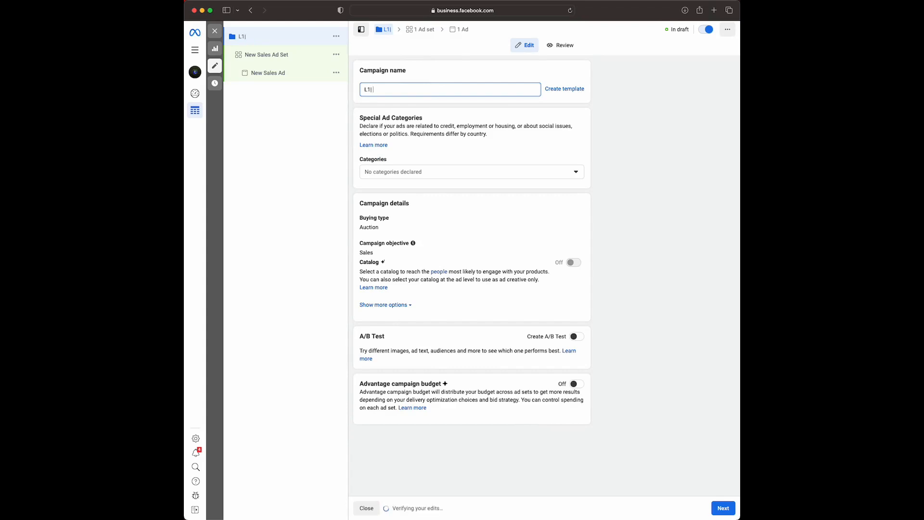
pyautogui.write('Course Sales | Conversions')
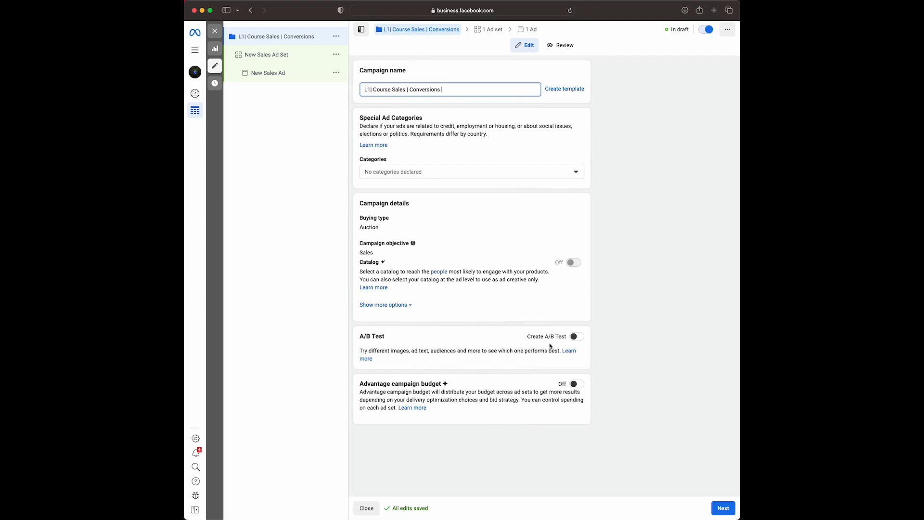
# - In the ad set, choose the demo pixel and set the conversion event to Purchase, keeping Website as the conversion location
pyautogui.click(724, 508)
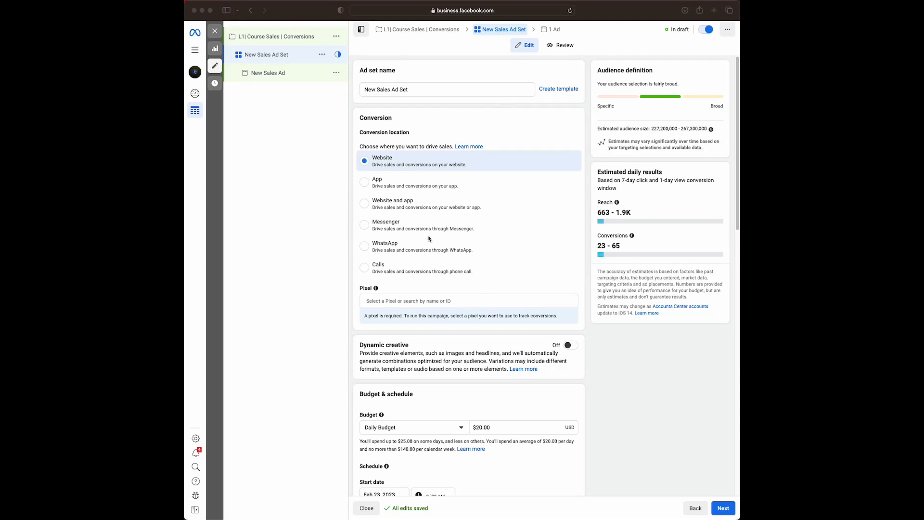
pyautogui.scroll(-1, 491, 253)
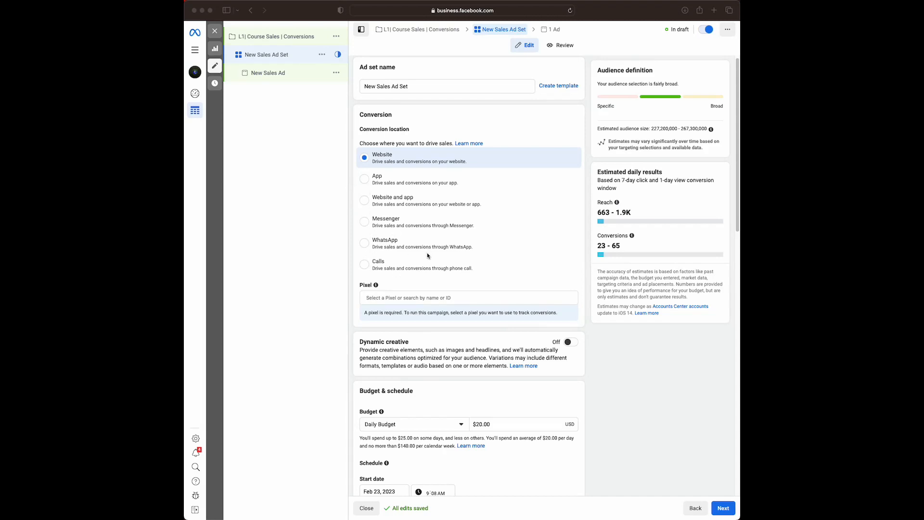
pyautogui.scroll(-3, 426, 253)
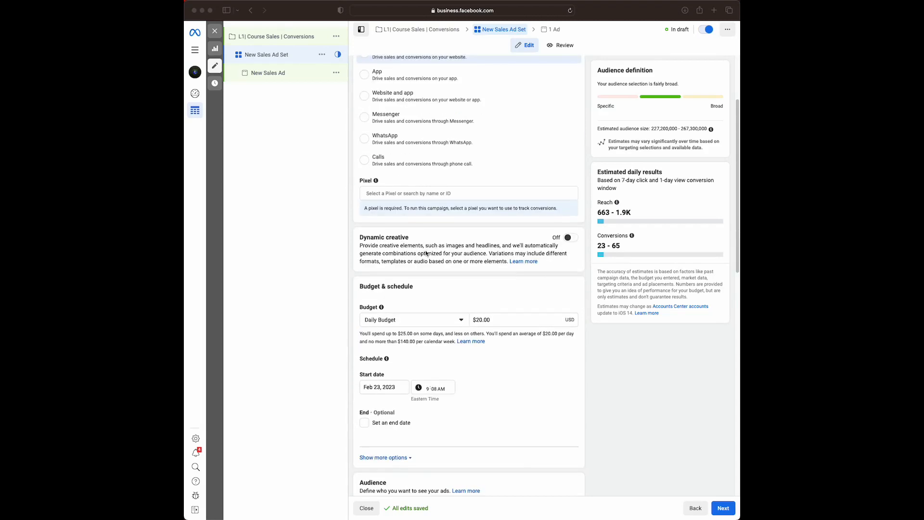
pyautogui.click(397, 191)
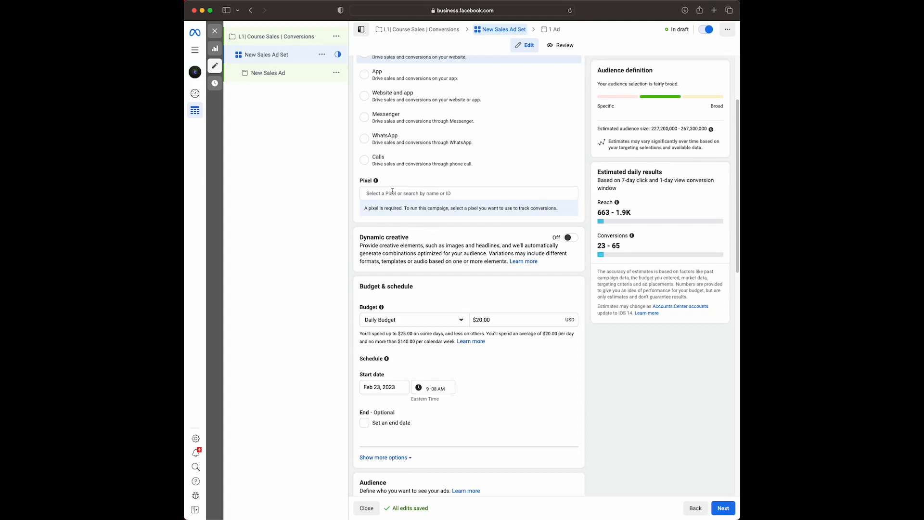
pyautogui.click(392, 193)
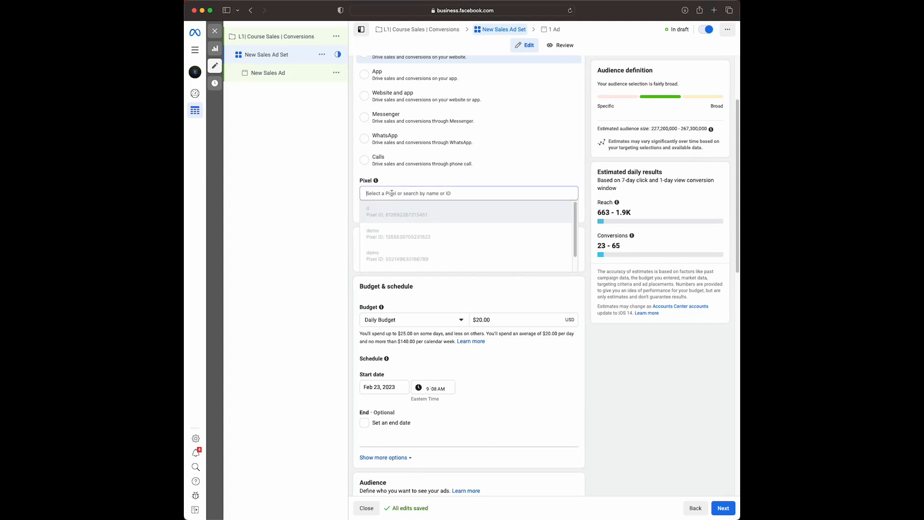
pyautogui.click(416, 239)
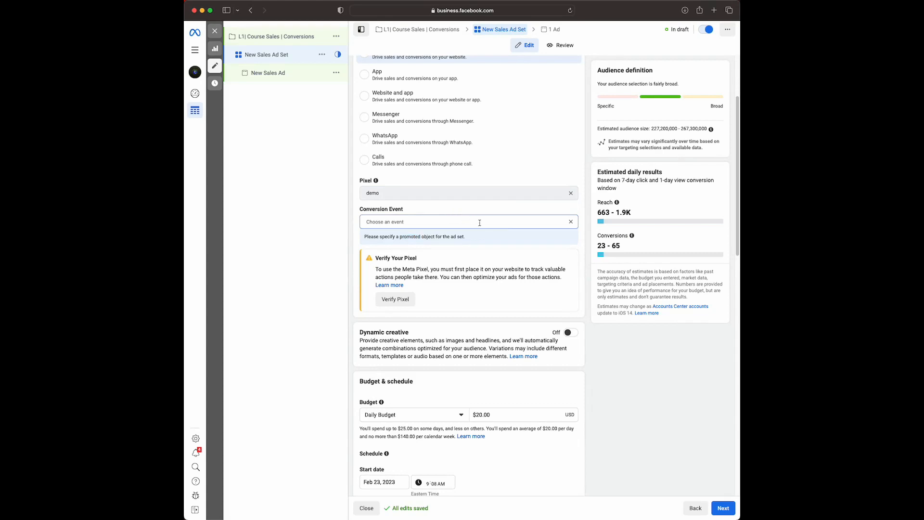
pyautogui.click(449, 221)
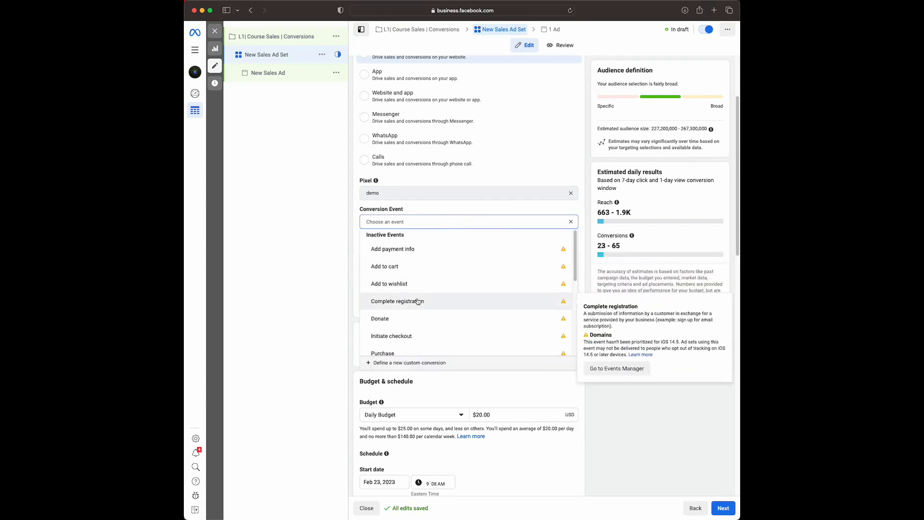
pyautogui.click(401, 329)
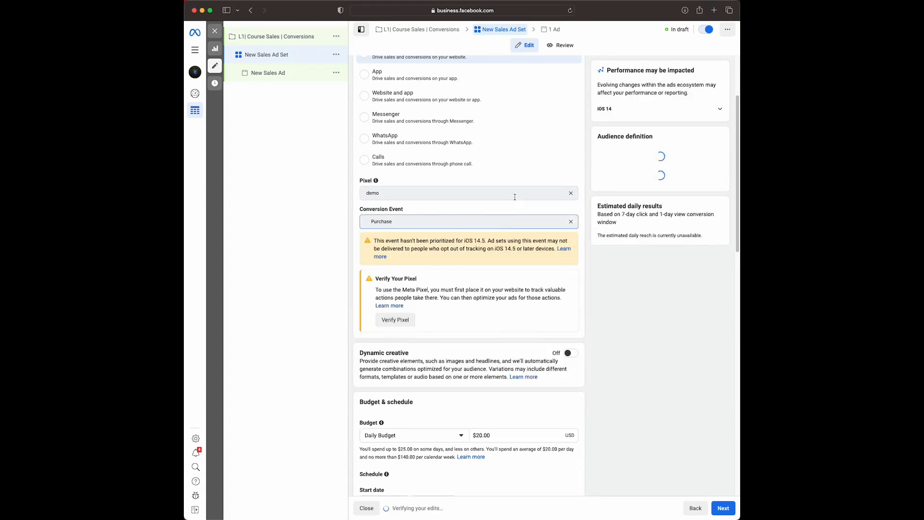
# - Review the ad set's dynamic creative, budget, schedule and audience settings
pyautogui.scroll(-5, 510, 209)
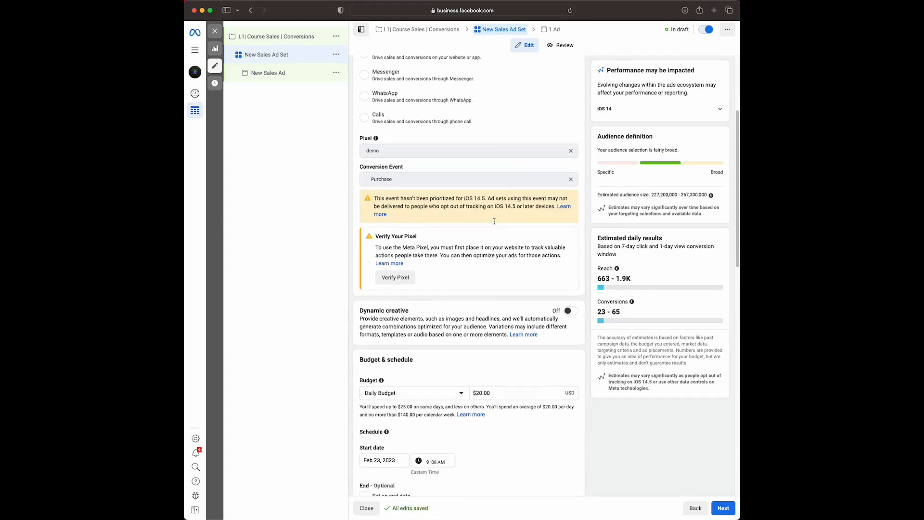
pyautogui.scroll(-2, 495, 224)
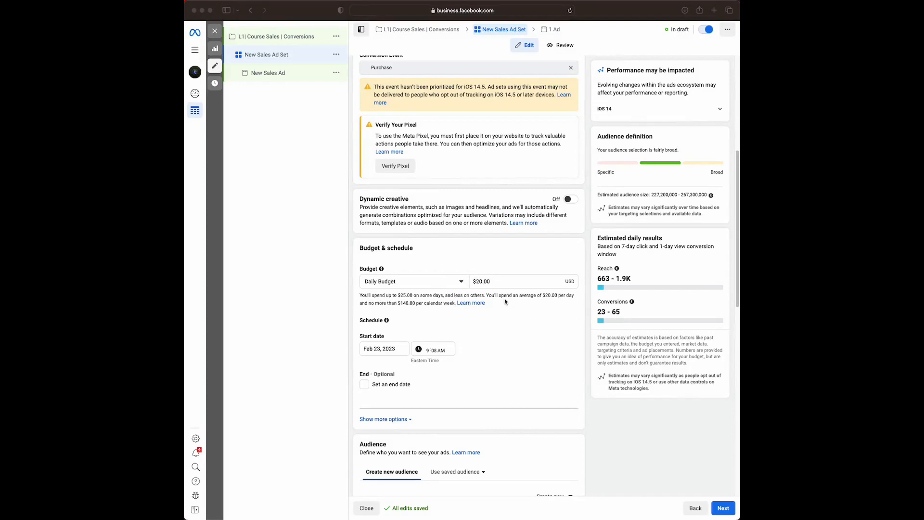
pyautogui.scroll(-1, 504, 298)
pyautogui.scroll(-2, 504, 293)
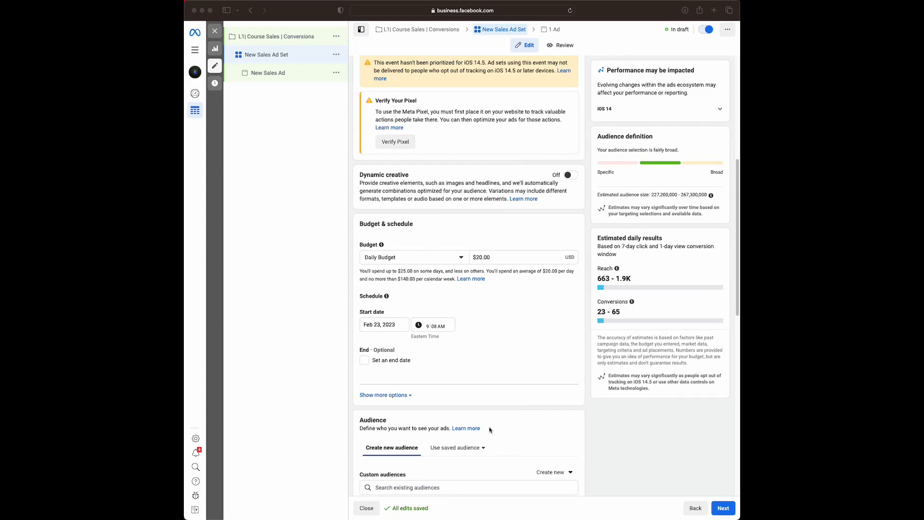
pyautogui.scroll(-2, 472, 288)
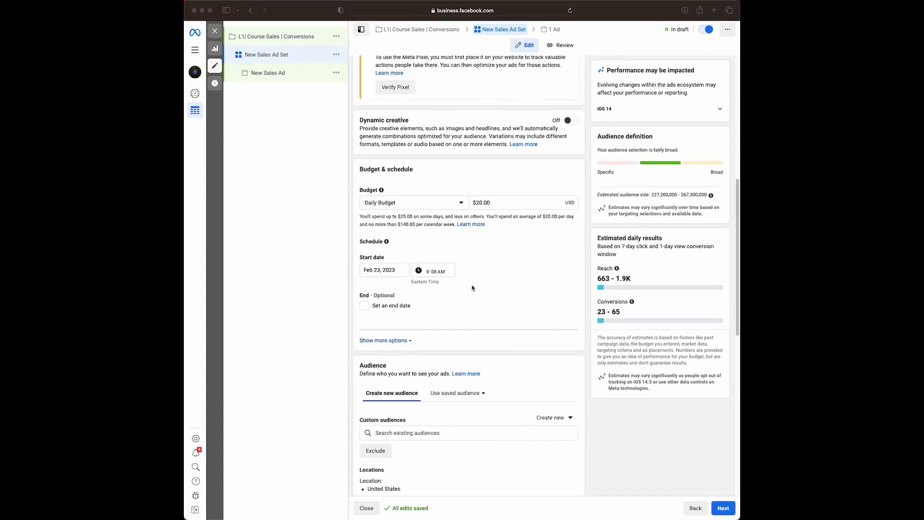
pyautogui.scroll(-1, 472, 288)
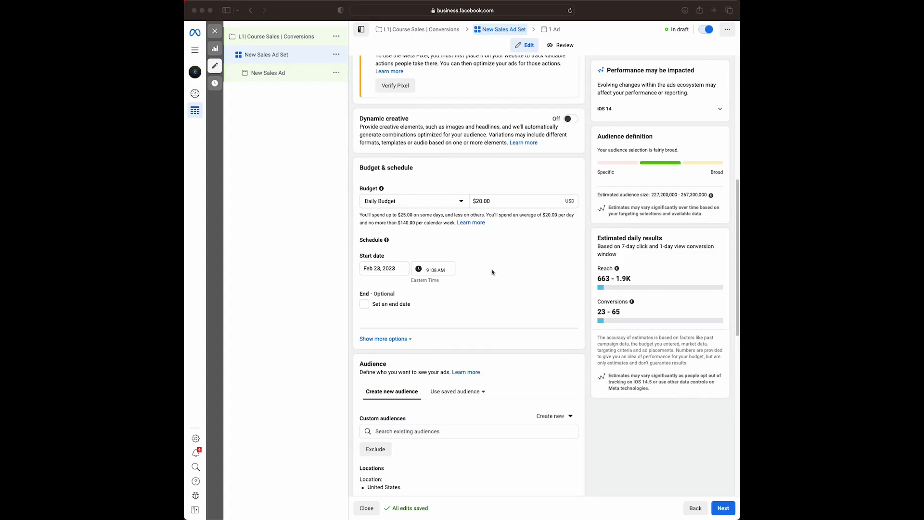
pyautogui.scroll(-5, 492, 272)
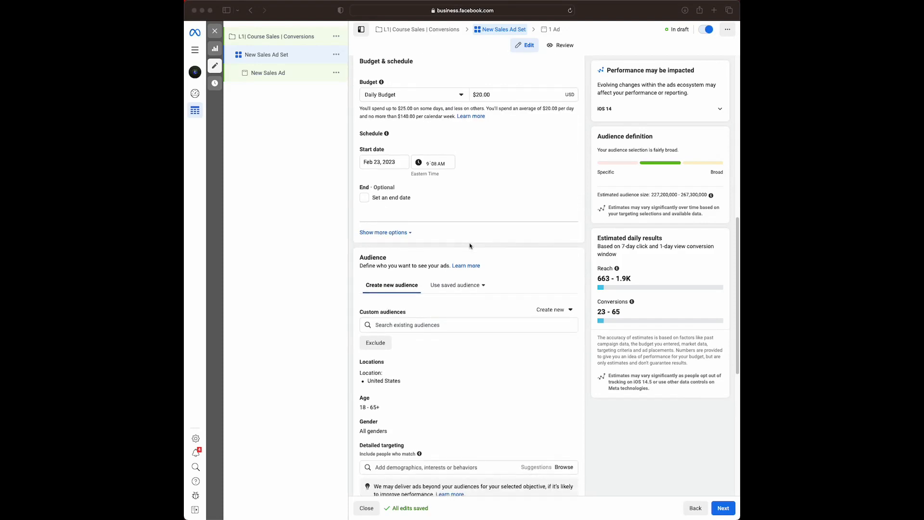
pyautogui.scroll(-3, 469, 245)
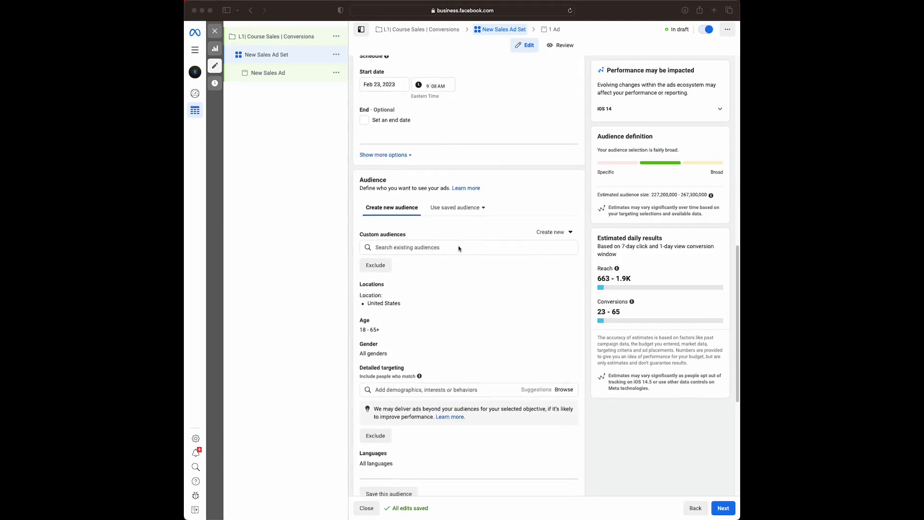
pyautogui.scroll(-2, 456, 248)
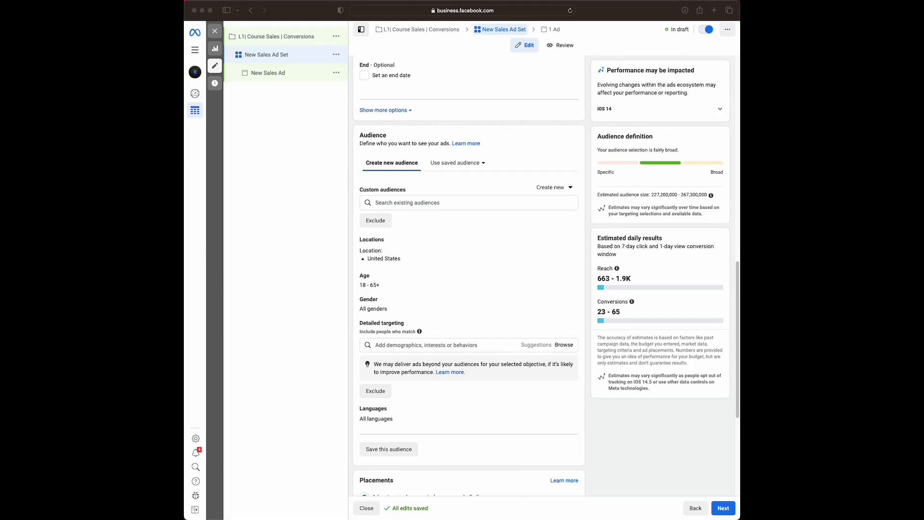
# - Browse the Demographics and Interests categories available for the audience's detailed targeting
pyautogui.click(406, 348)
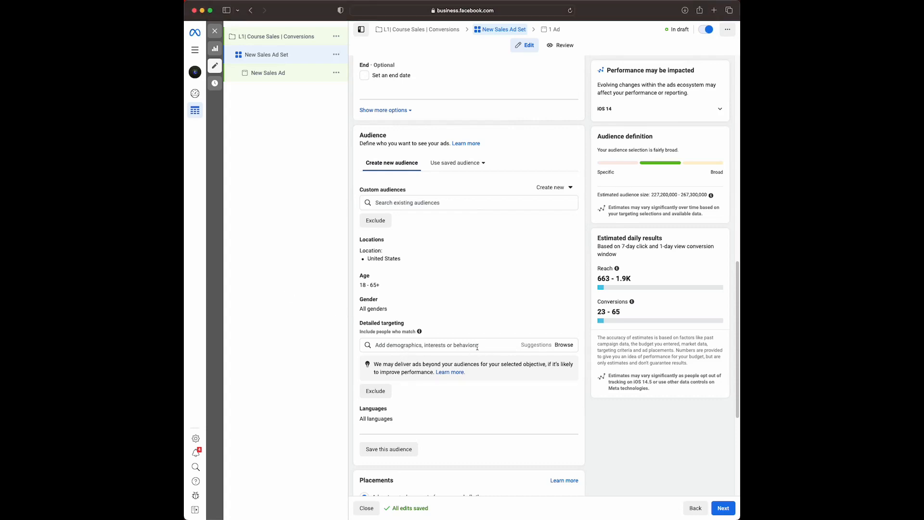
pyautogui.click(513, 343)
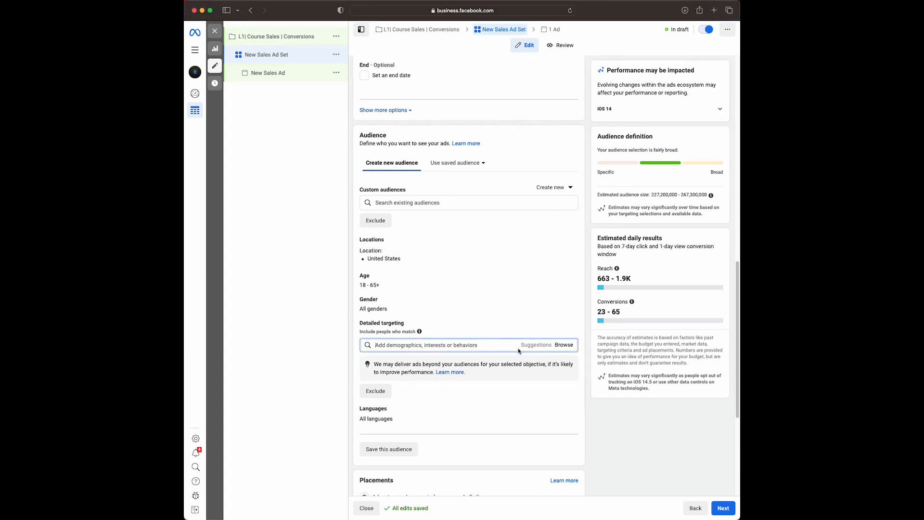
pyautogui.click(561, 347)
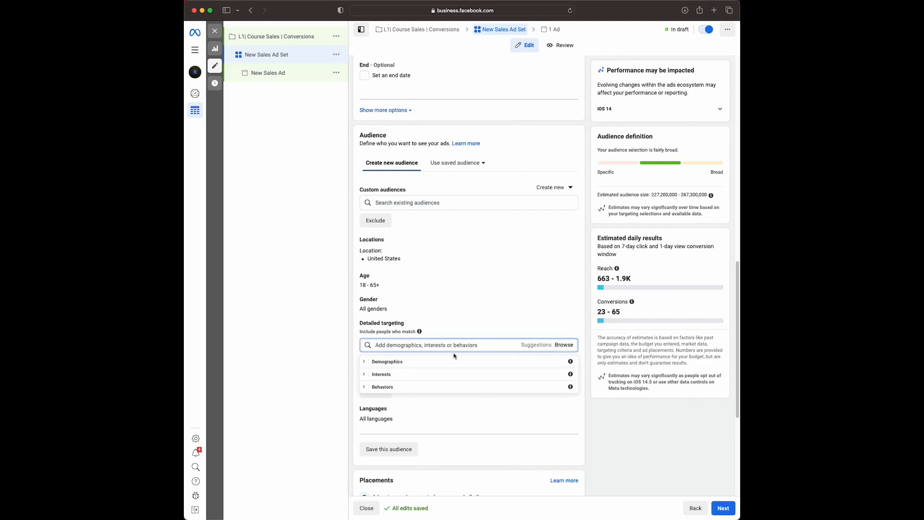
pyautogui.click(413, 365)
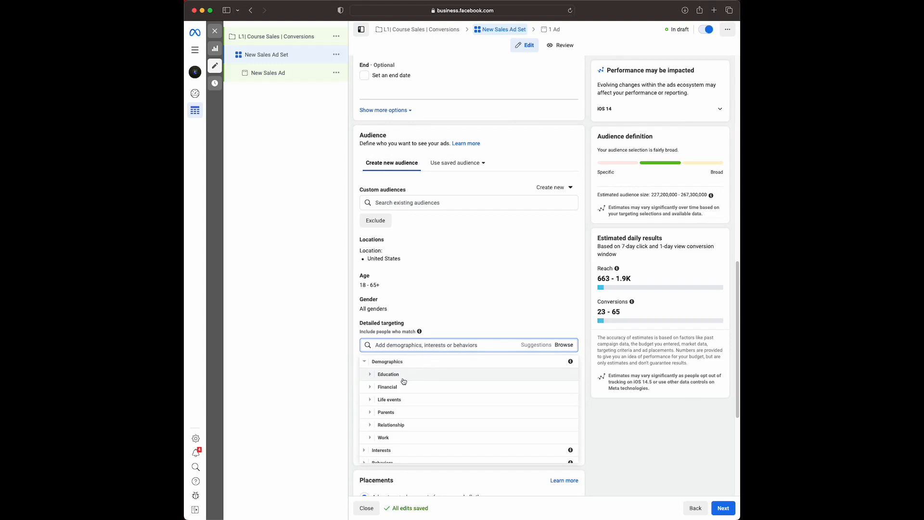
pyautogui.scroll(-1, 412, 407)
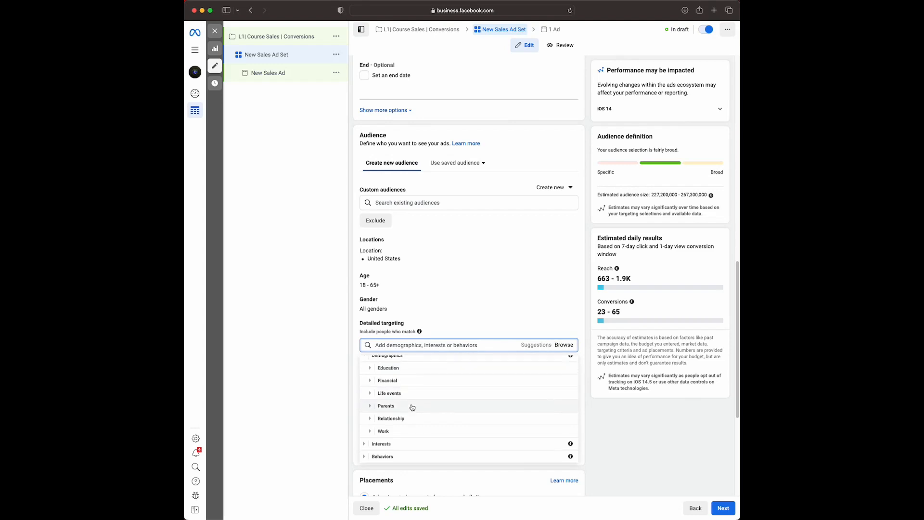
pyautogui.click(404, 443)
pyautogui.scroll(-2, 421, 399)
pyautogui.scroll(-2, 421, 400)
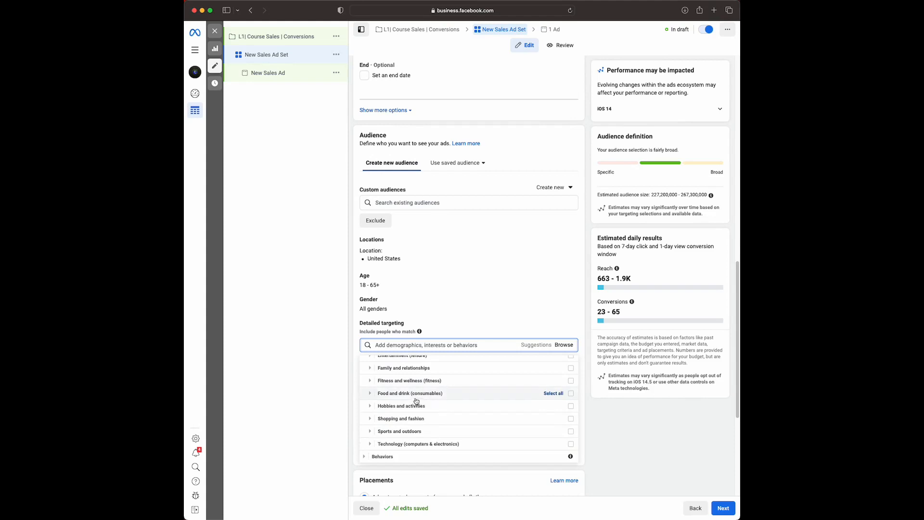
pyautogui.scroll(3, 418, 399)
pyautogui.scroll(-3, 413, 398)
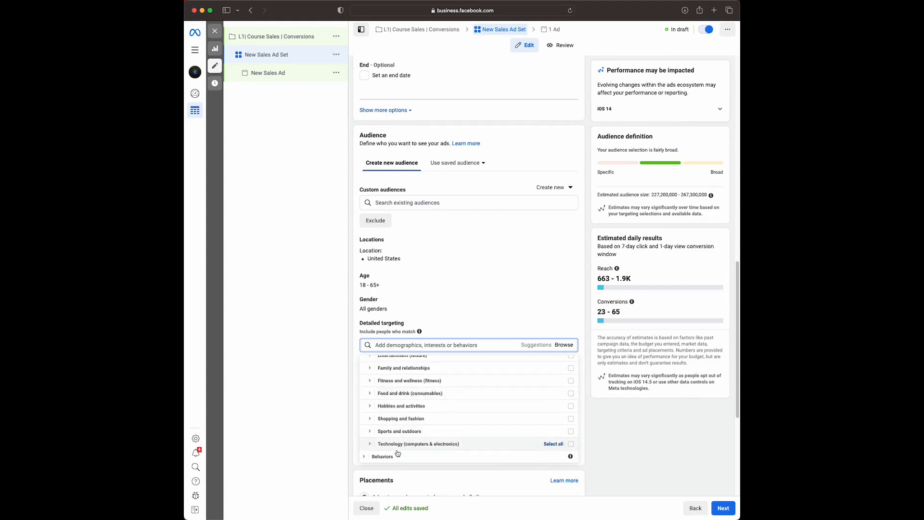
# - Browse the Behaviors category and the entertainment, fitness and shopping interest subcategories available for detailed targeting
pyautogui.click(395, 456)
pyautogui.scroll(3, 407, 399)
pyautogui.click(387, 376)
pyautogui.click(393, 389)
pyautogui.scroll(-3, 392, 390)
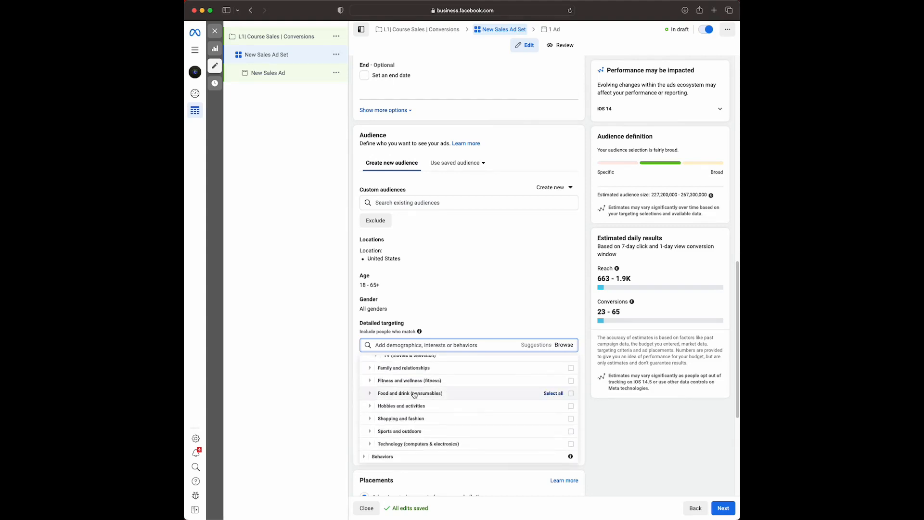
pyautogui.click(394, 391)
pyautogui.scroll(-5, 409, 391)
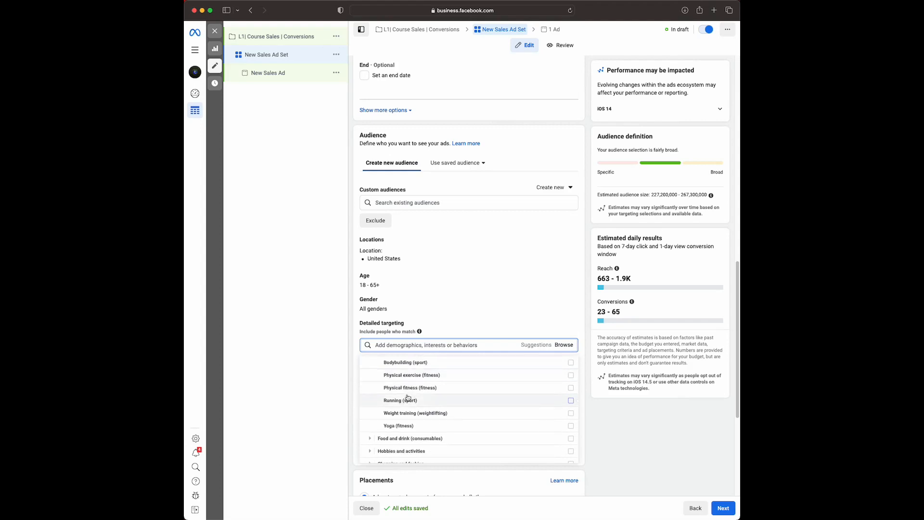
pyautogui.click(412, 412)
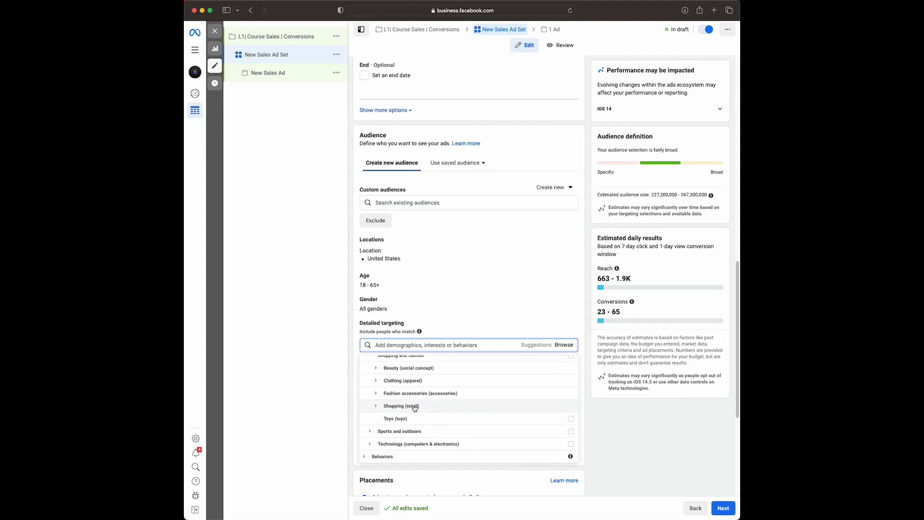
# - Add the interest Online advertising (marketing) to the ad set's detailed targeting
pyautogui.click(438, 346)
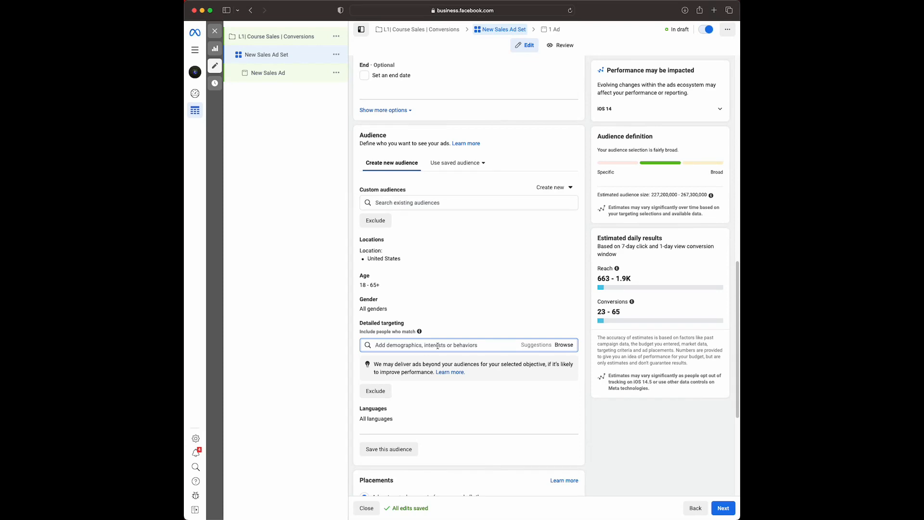
pyautogui.write('online advertising')
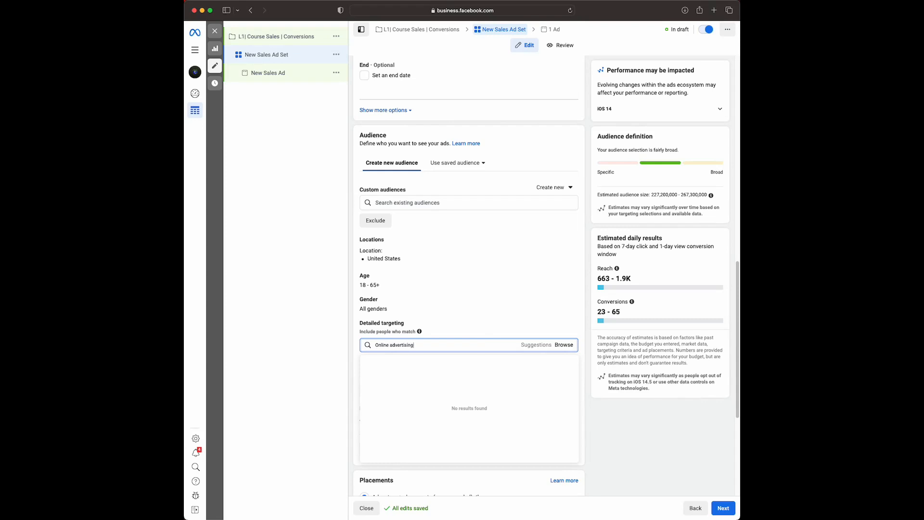
pyautogui.click(438, 360)
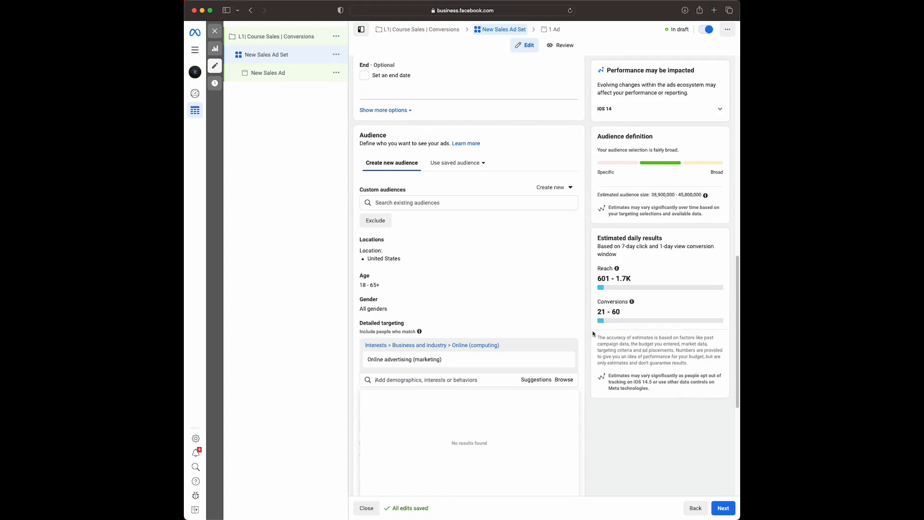
pyautogui.click(582, 316)
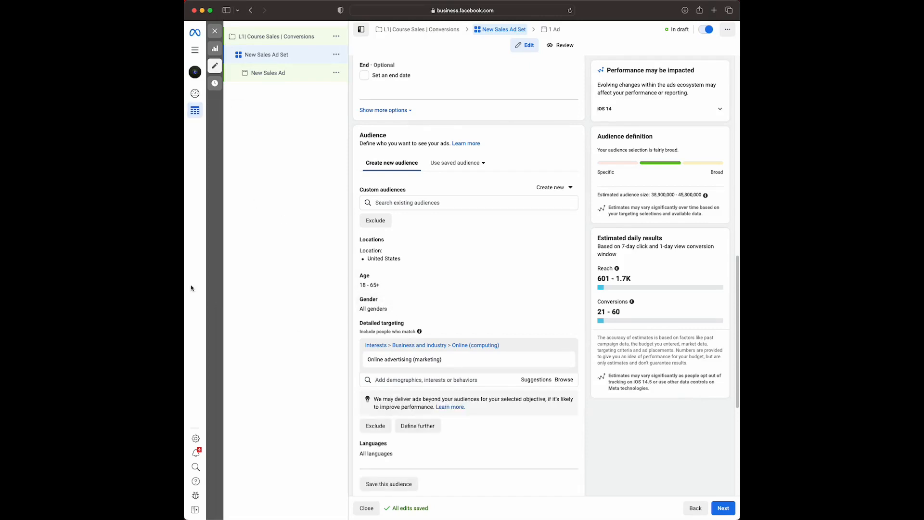
pyautogui.scroll(-1, 400, 323)
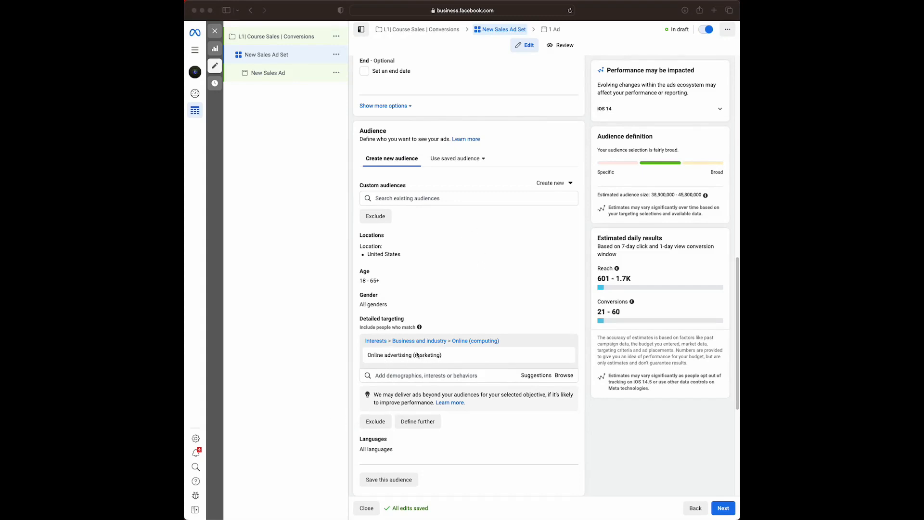
# - Rename the ad set as "Online advertising"
pyautogui.scroll(10, 439, 212)
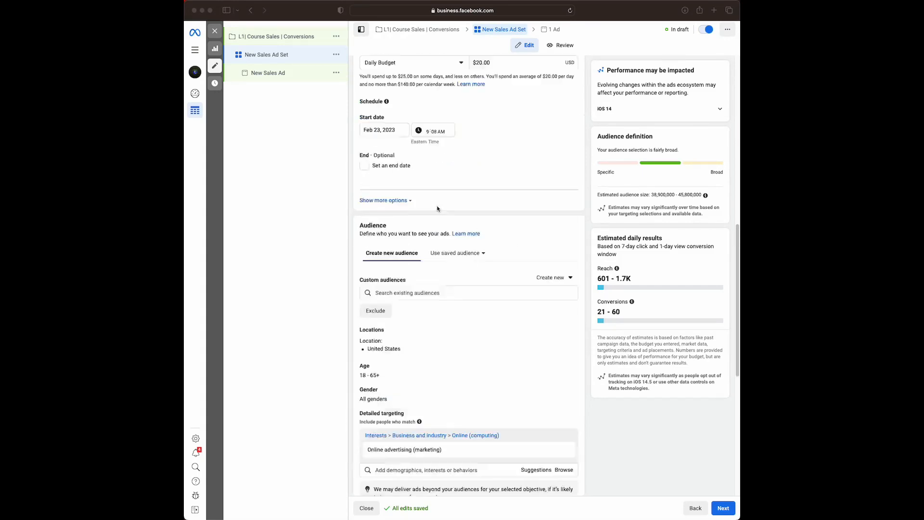
pyautogui.click(403, 90)
pyautogui.moveTo(407, 90); pyautogui.dragTo(380, 90)
pyautogui.press('BackSpace')
pyautogui.press('BackSpace')
pyautogui.press('BackSpace')
pyautogui.press('BackSpace')
pyautogui.press('BackSpace')
pyautogui.press('BackSpace')
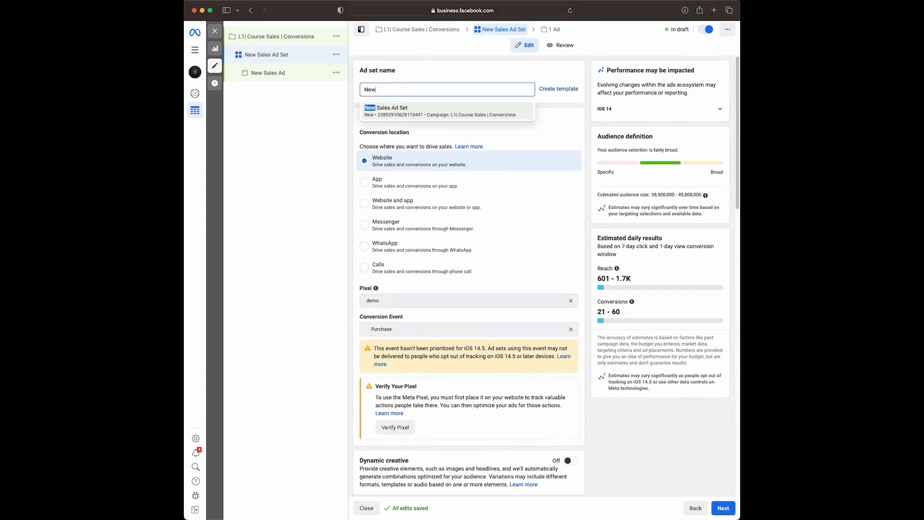
pyautogui.write('Online advertisin')
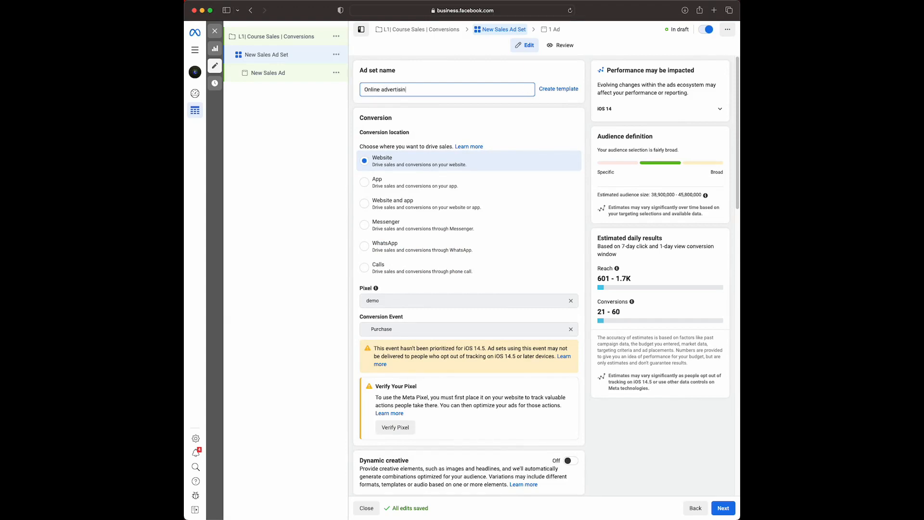
pyautogui.write('g')
pyautogui.click(417, 76)
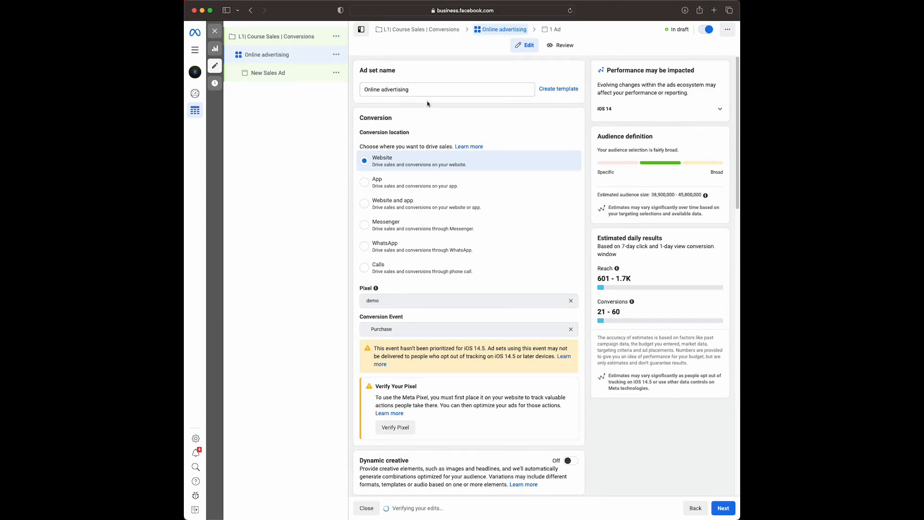
# - Quickly duplicate the Online advertising ad set within the campaign
pyautogui.scroll(-10, 438, 180)
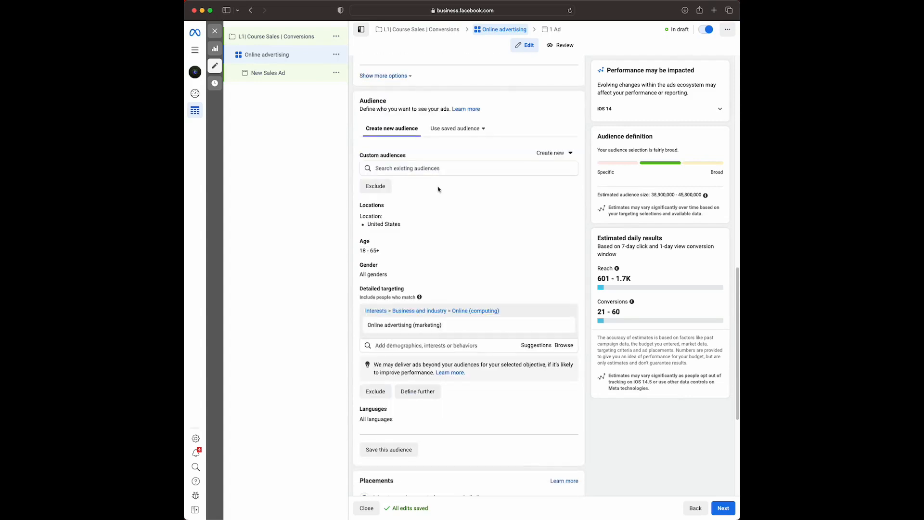
pyautogui.scroll(1, 463, 214)
pyautogui.scroll(6, 465, 219)
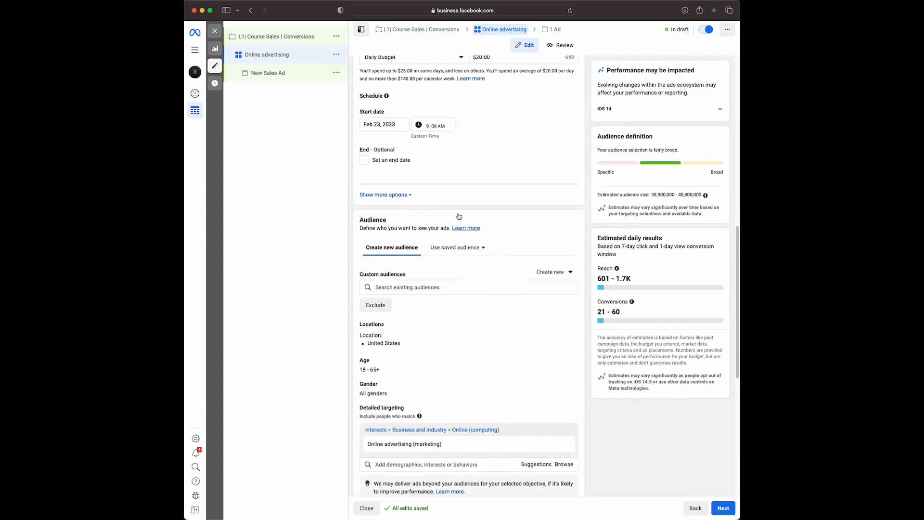
pyautogui.click(336, 54)
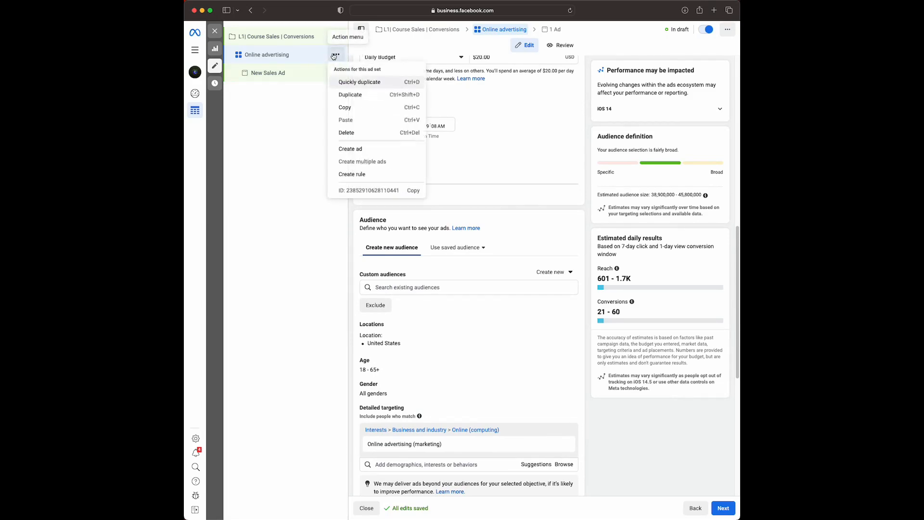
pyautogui.click(360, 82)
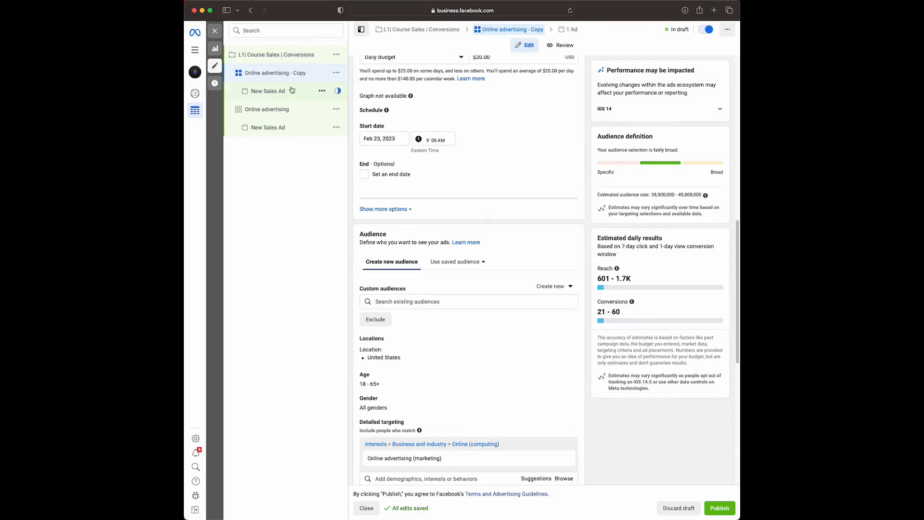
# - In the copied ad set's detailed targeting, replace the Online advertising interest with Digital marketing (marketing)
pyautogui.scroll(-5, 455, 300)
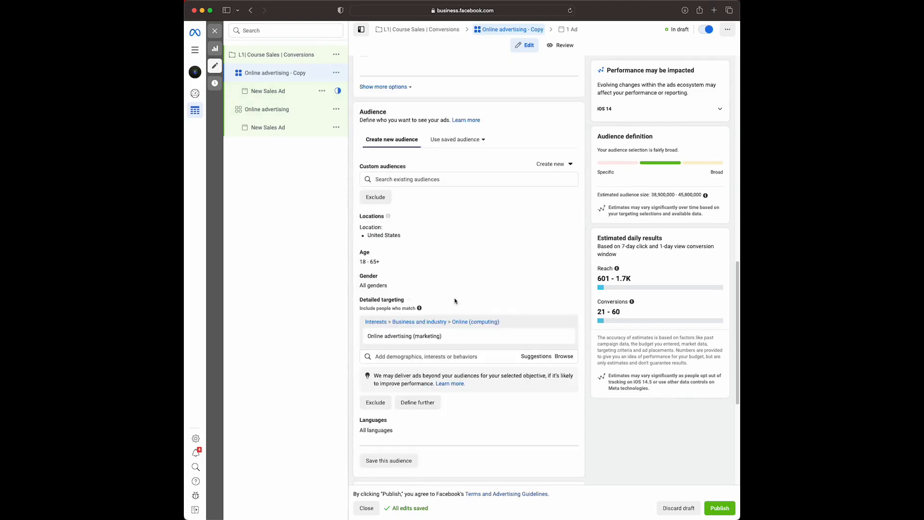
pyautogui.scroll(-1, 455, 301)
pyautogui.moveTo(563, 324)
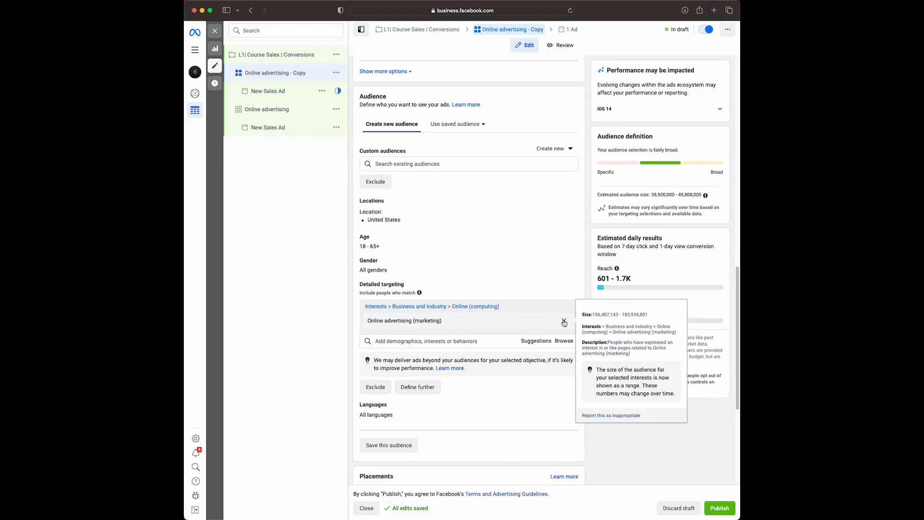
pyautogui.click(564, 322)
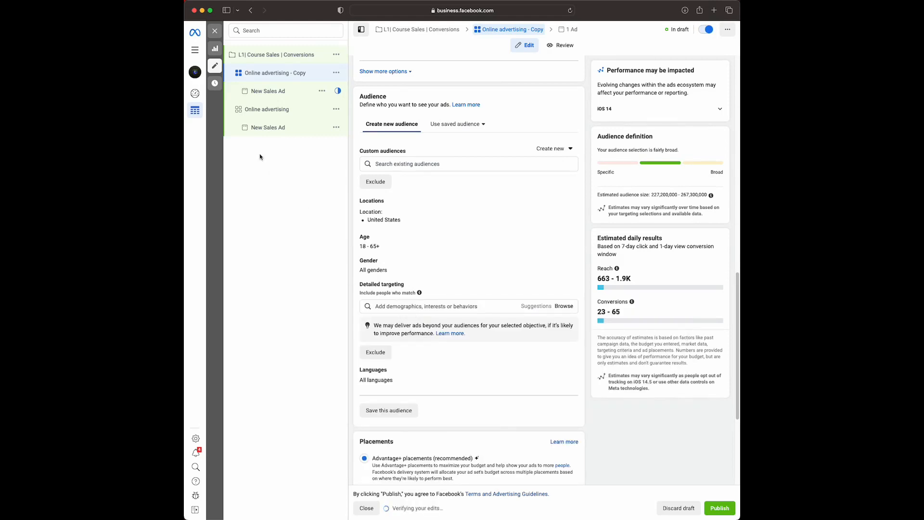
pyautogui.click(383, 306)
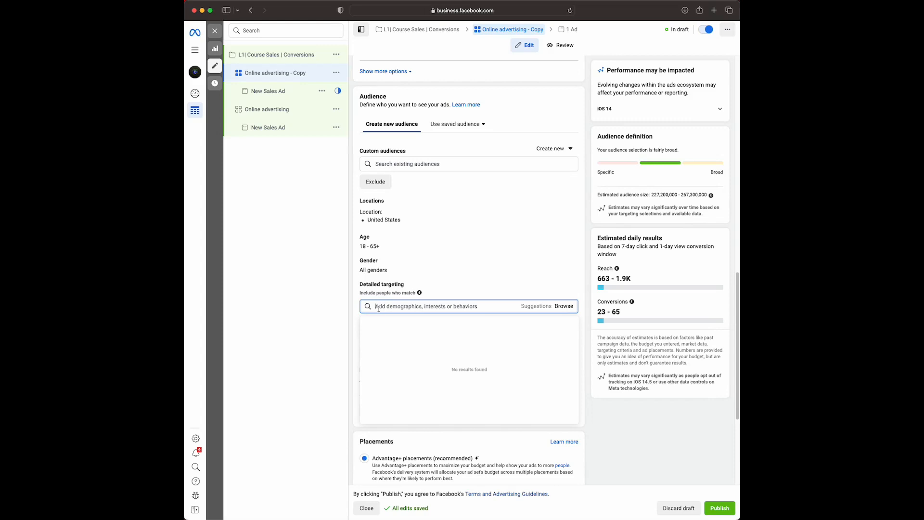
pyautogui.write('digital marketing')
pyautogui.click(376, 321)
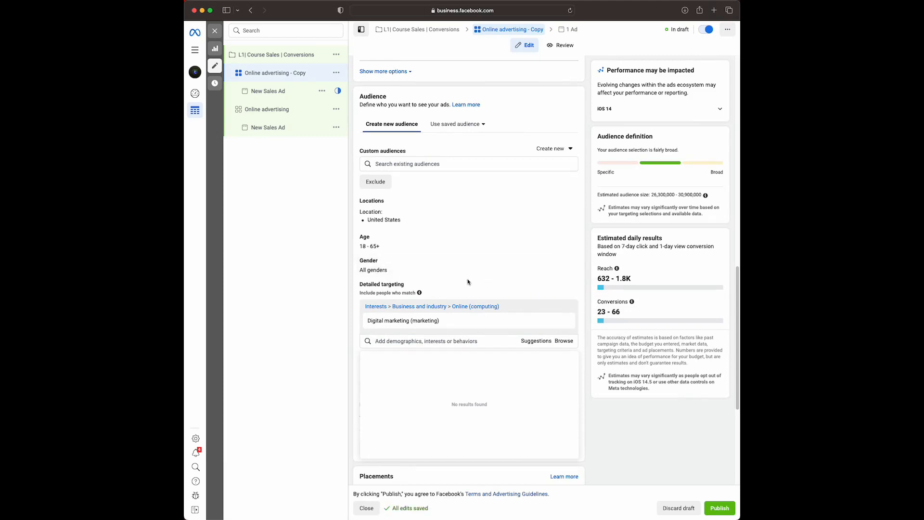
pyautogui.moveTo(467, 321)
pyautogui.click(354, 268)
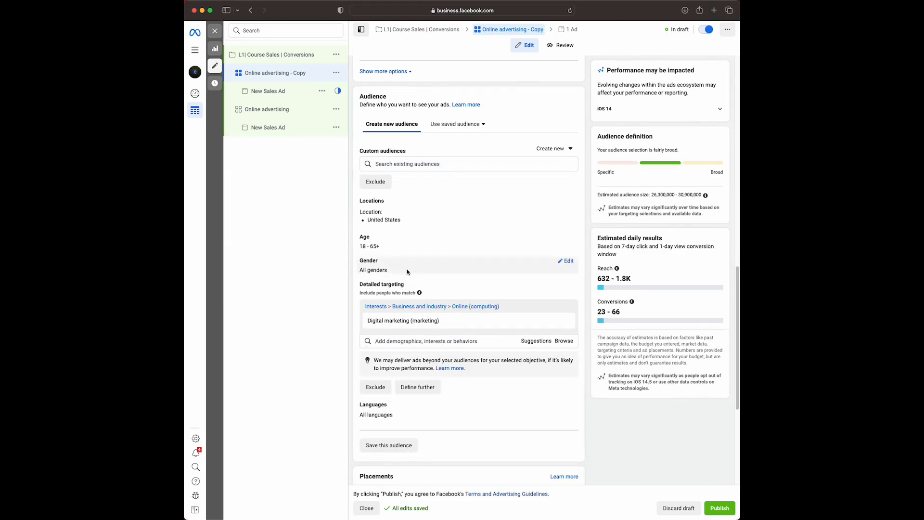
# - Rename the copied ad set as "Digital Marketing"
pyautogui.scroll(15, 407, 267)
pyautogui.click(434, 90)
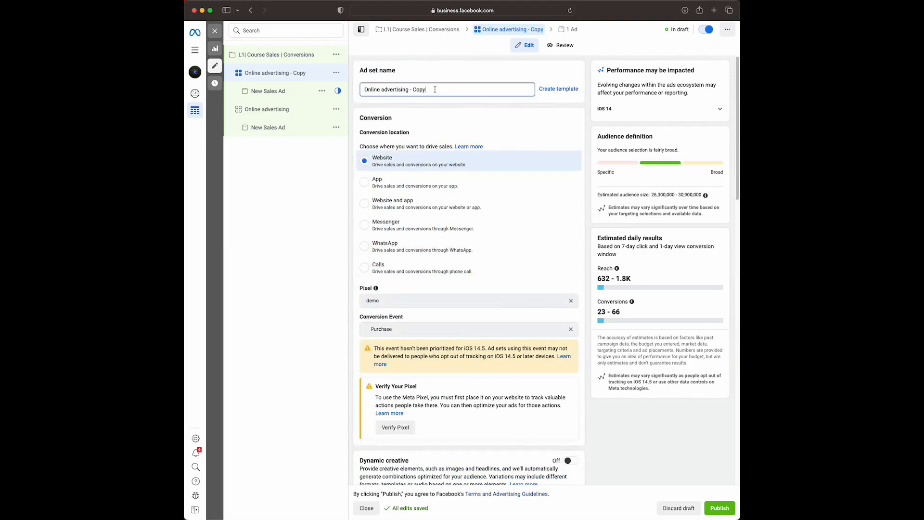
pyautogui.press('BackSpace')
pyautogui.press('BackSpace')
pyautogui.press('BackSpace')
pyautogui.press('BackSpace')
pyautogui.press('BackSpace')
pyautogui.press('BackSpace')
pyautogui.press('BackSpace')
pyautogui.press('BackSpace')
pyautogui.press('BackSpace')
pyautogui.press('BackSpace')
pyautogui.press('BackSpace')
pyautogui.press('BackSpace')
pyautogui.press('BackSpace')
pyautogui.press('BackSpace')
pyautogui.press('BackSpace')
pyautogui.press('BackSpace')
pyautogui.press('BackSpace')
pyautogui.press('BackSpace')
pyautogui.press('BackSpace')
pyautogui.press('BackSpace')
pyautogui.press('BackSpace')
pyautogui.press('BackSpace')
pyautogui.write('Digital Marketing')
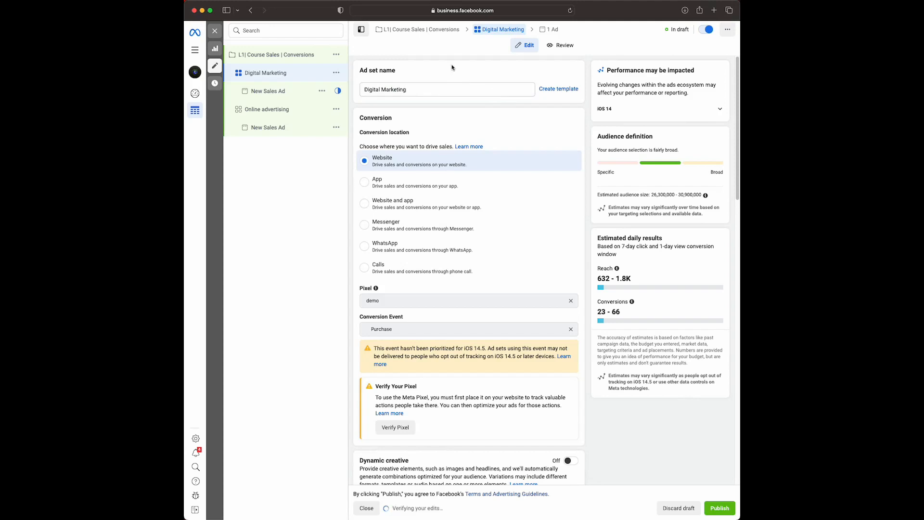
# - Quickly duplicate the Digital Marketing ad set within the campaign
pyautogui.scroll(-15, 434, 181)
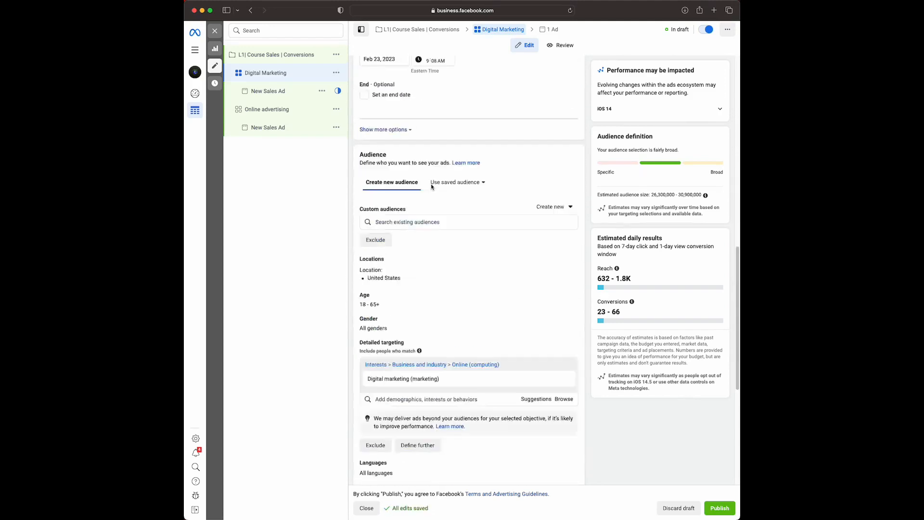
pyautogui.scroll(15, 438, 303)
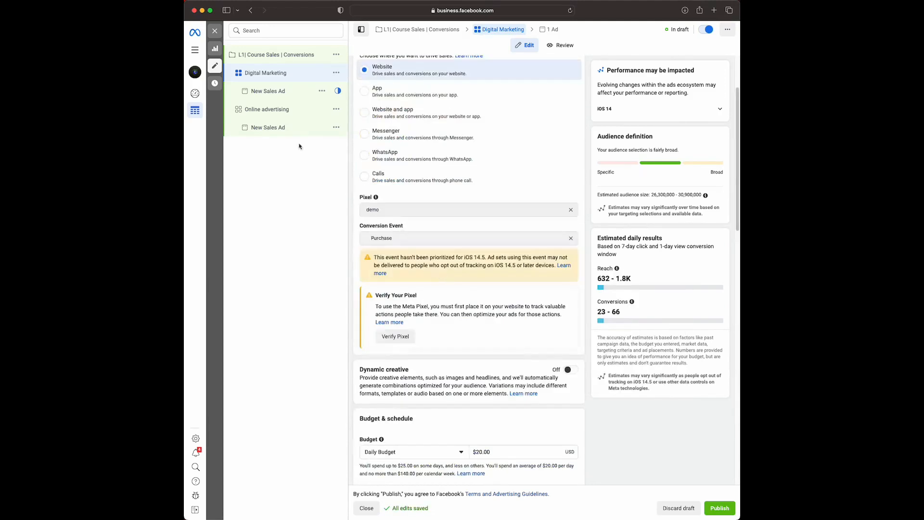
pyautogui.click(336, 72)
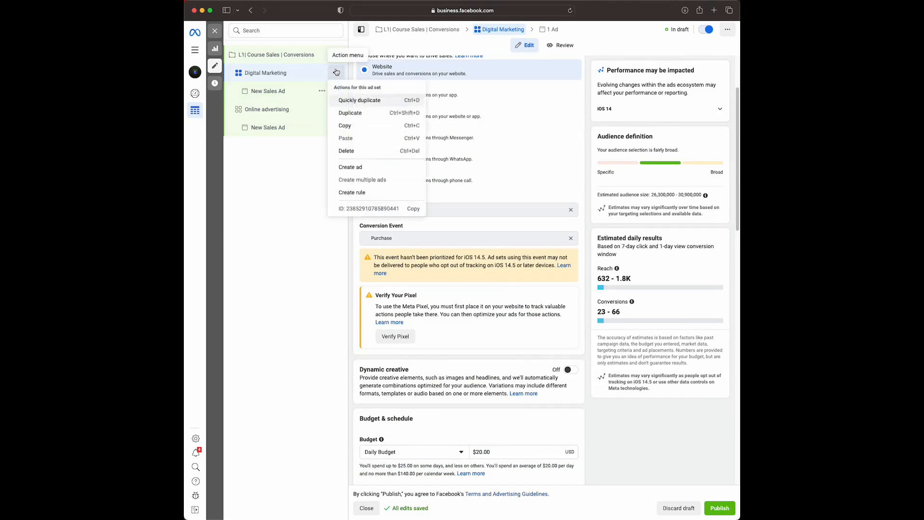
pyautogui.click(352, 100)
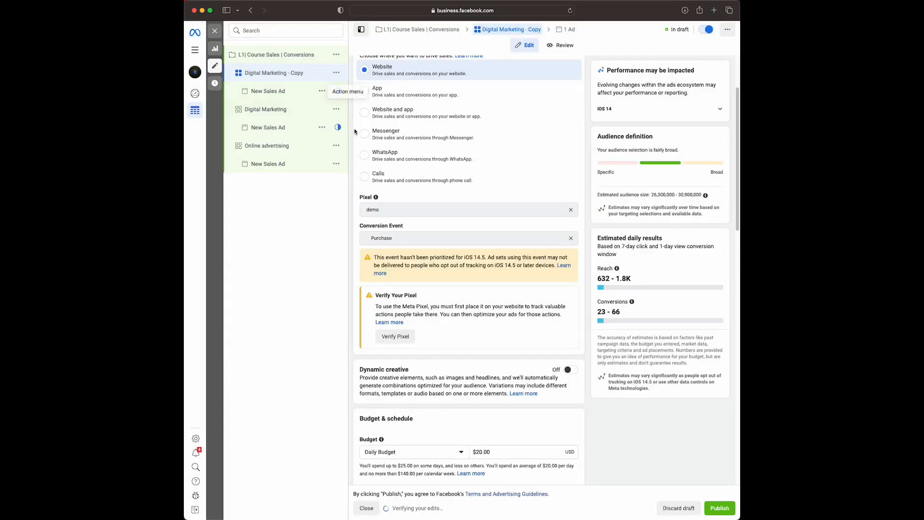
# - In the Digital Marketing copy's detailed targeting, replace the Digital marketing interest with Shark Tank (television show)
pyautogui.scroll(-3, 420, 222)
pyautogui.scroll(-10, 419, 223)
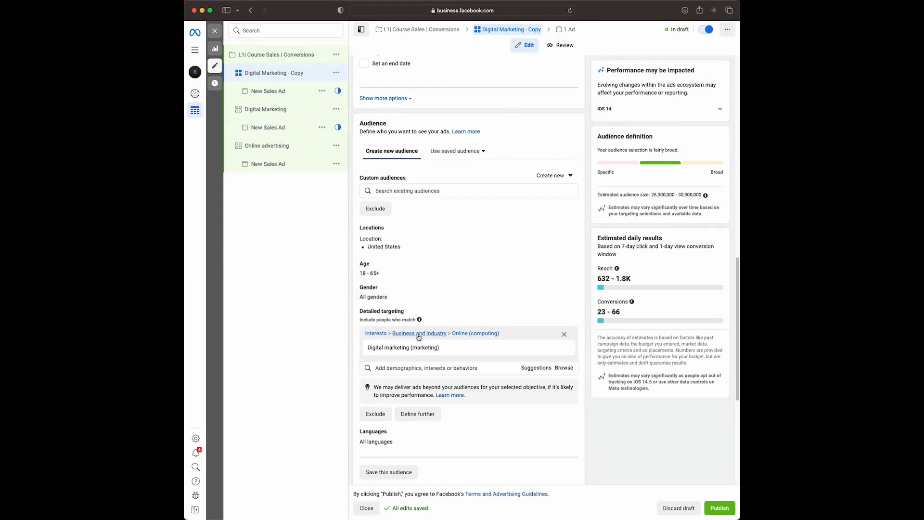
pyautogui.click(564, 349)
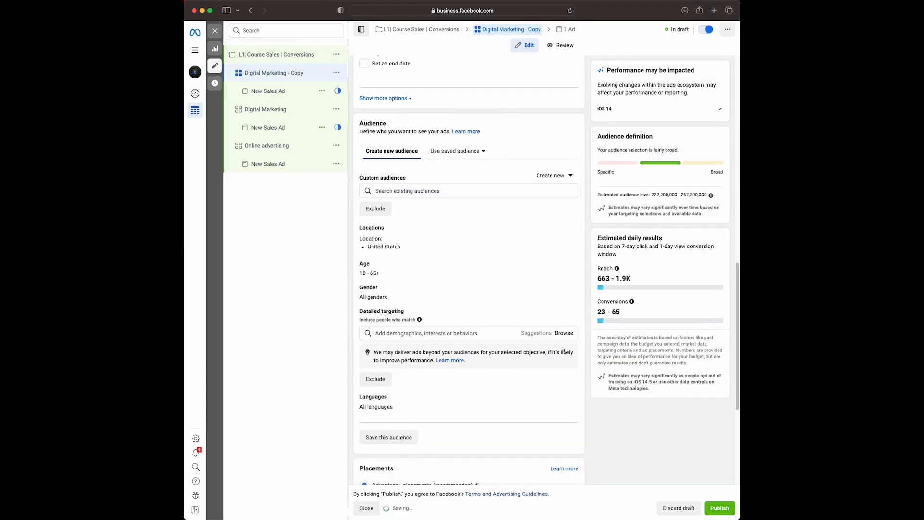
pyautogui.click(443, 333)
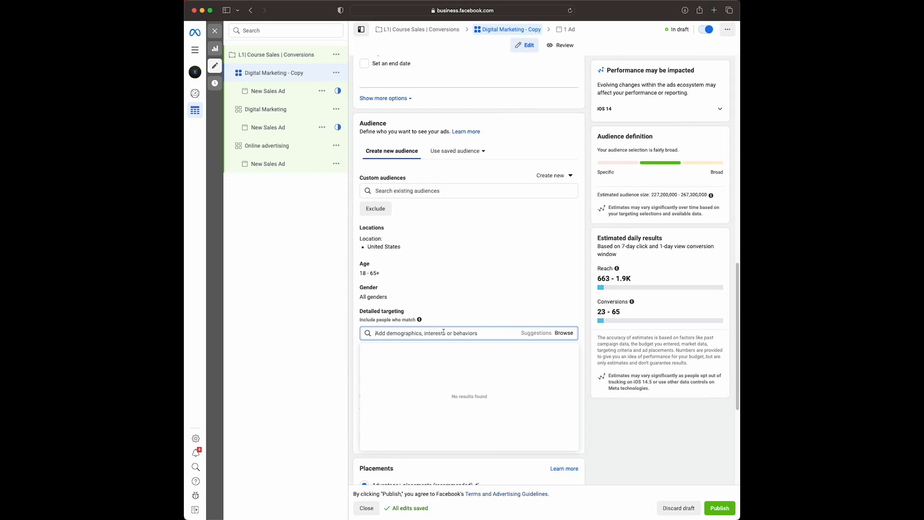
pyautogui.write('shark tank')
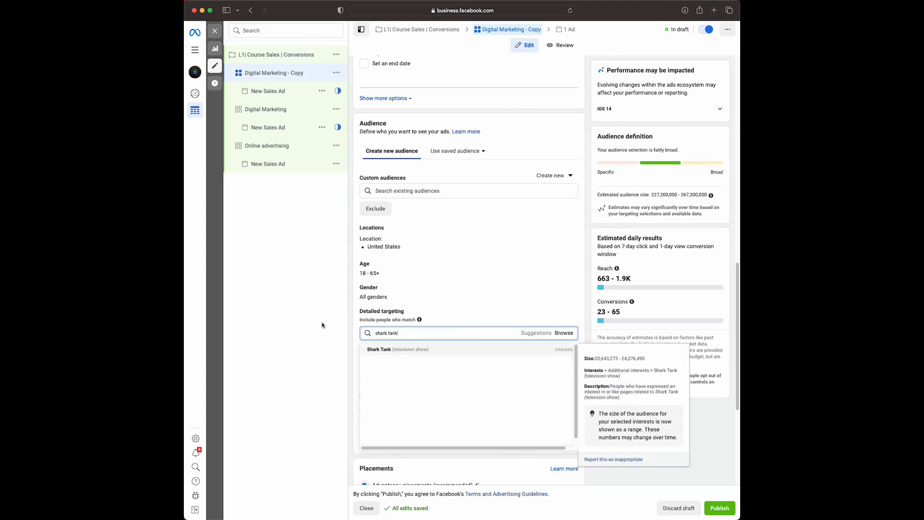
pyautogui.click(390, 350)
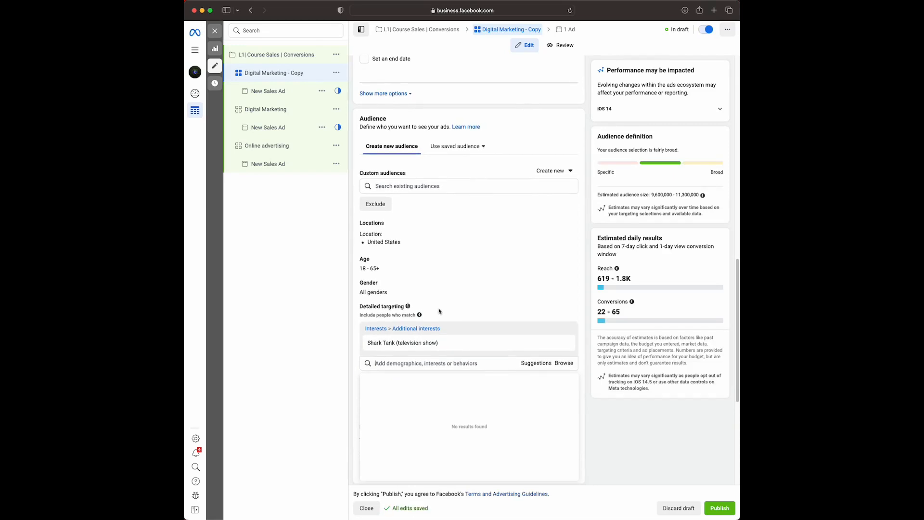
pyautogui.scroll(-1, 439, 311)
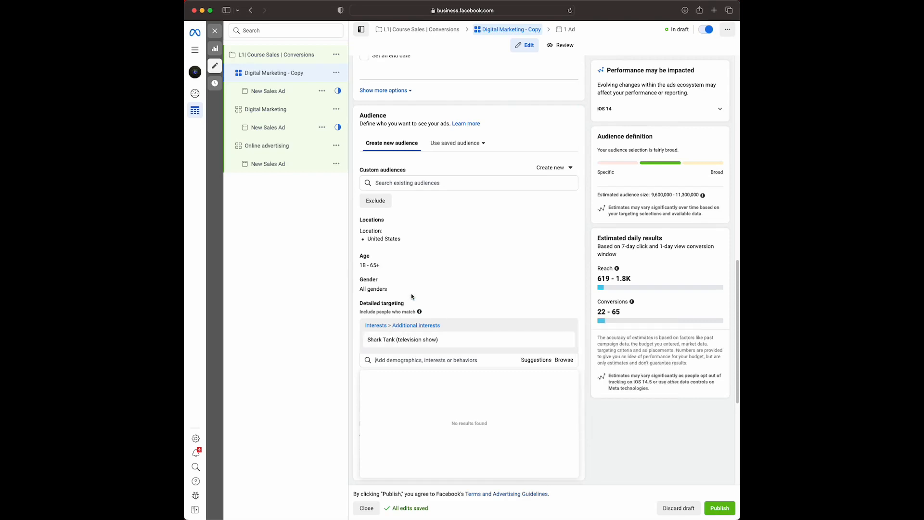
# - Rename the Digital Marketing copy ad set as "Shark Tank"
pyautogui.scroll(10, 414, 278)
pyautogui.click(430, 89)
pyautogui.press('BackSpace')
pyautogui.press('BackSpace')
pyautogui.press('BackSpace')
pyautogui.press('BackSpace')
pyautogui.press('BackSpace')
pyautogui.press('BackSpace')
pyautogui.press('BackSpace')
pyautogui.press('BackSpace')
pyautogui.press('BackSpace')
pyautogui.press('BackSpace')
pyautogui.press('BackSpace')
pyautogui.press('BackSpace')
pyautogui.press('BackSpace')
pyautogui.press('BackSpace')
pyautogui.press('BackSpace')
pyautogui.press('BackSpace')
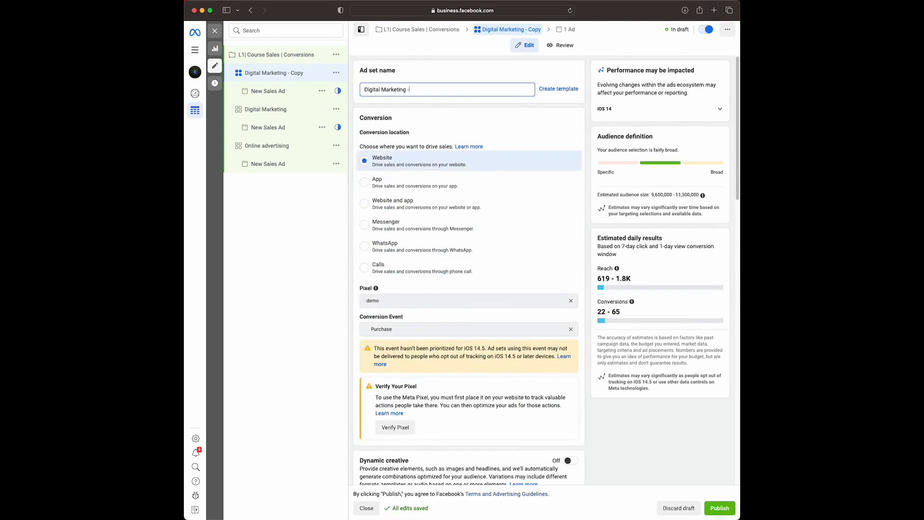
pyautogui.press('BackSpace')
pyautogui.press('BackSpace')
pyautogui.press('BackSpace')
pyautogui.press('BackSpace')
pyautogui.press('BackSpace')
pyautogui.press('BackSpace')
pyautogui.press('BackSpace')
pyautogui.press('BackSpace')
pyautogui.write('Shark Tank')
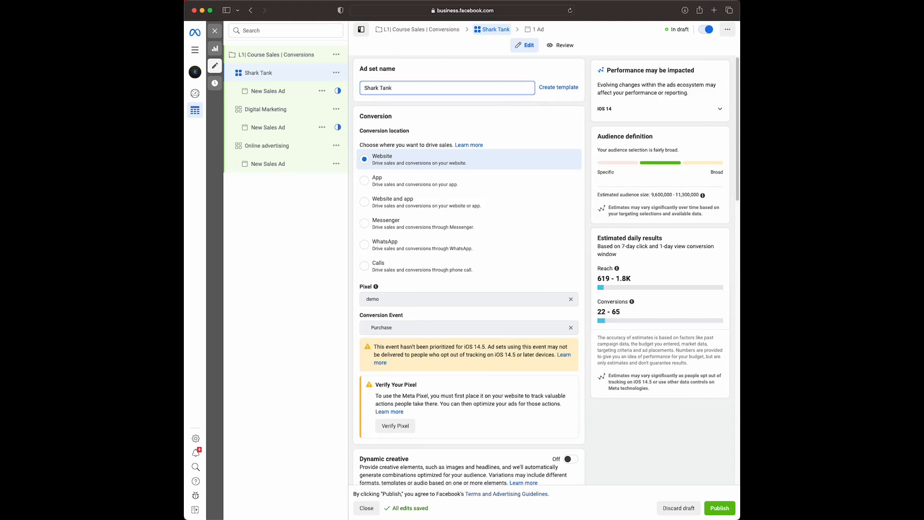
# - Review the Shark Tank ad set's locations, age, gender, detailed targeting, languages, placements, and optimization and delivery settings
pyautogui.scroll(-10, 433, 328)
pyautogui.scroll(3, 455, 359)
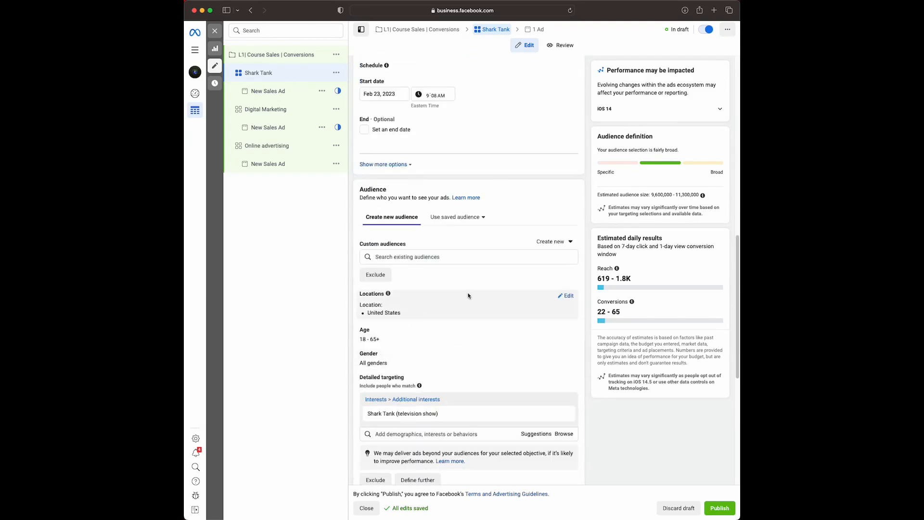
pyautogui.click(568, 296)
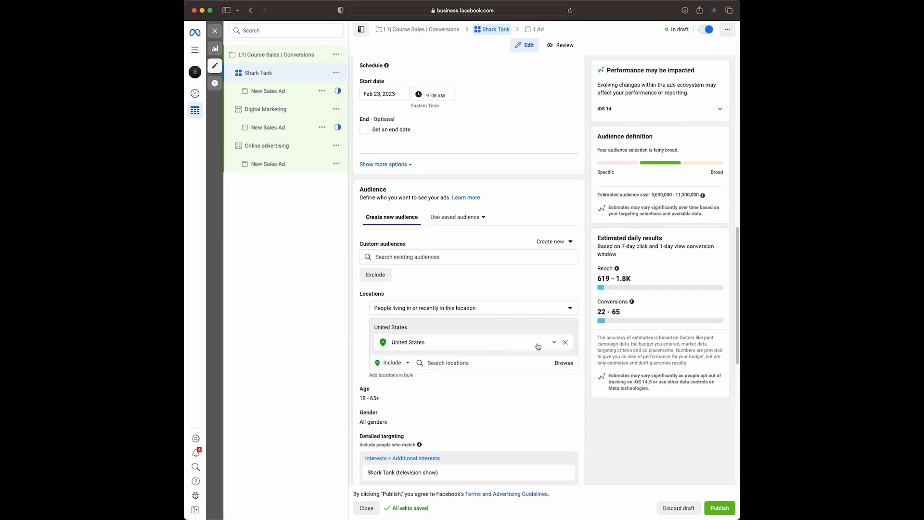
pyautogui.scroll(-1, 432, 329)
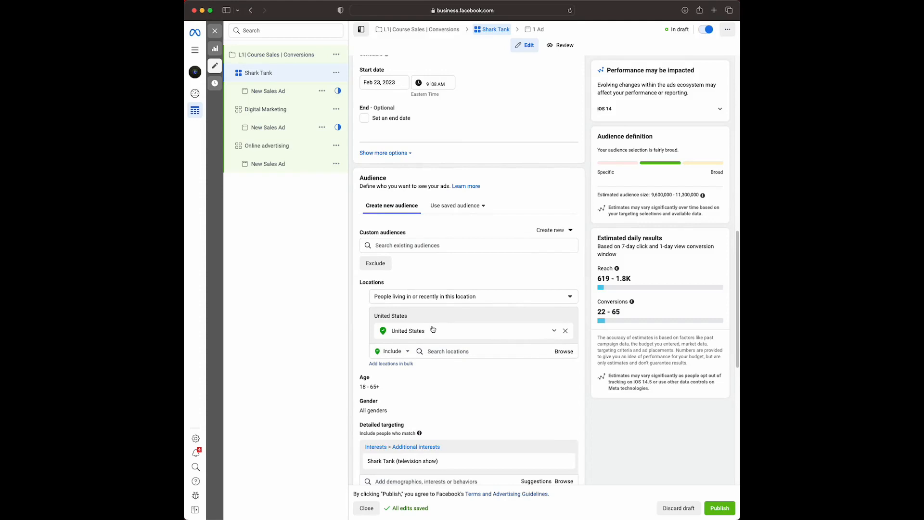
pyautogui.scroll(-1, 433, 329)
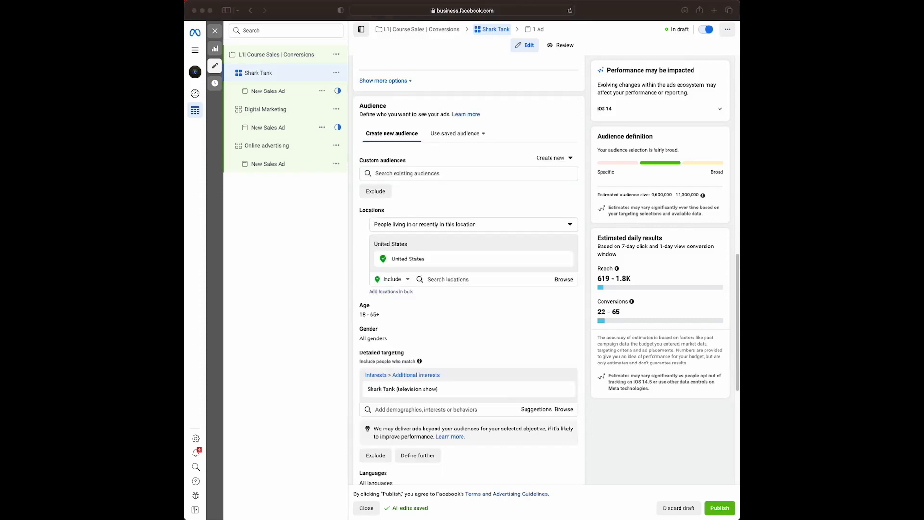
pyautogui.scroll(-2, 387, 319)
pyautogui.scroll(-2, 388, 313)
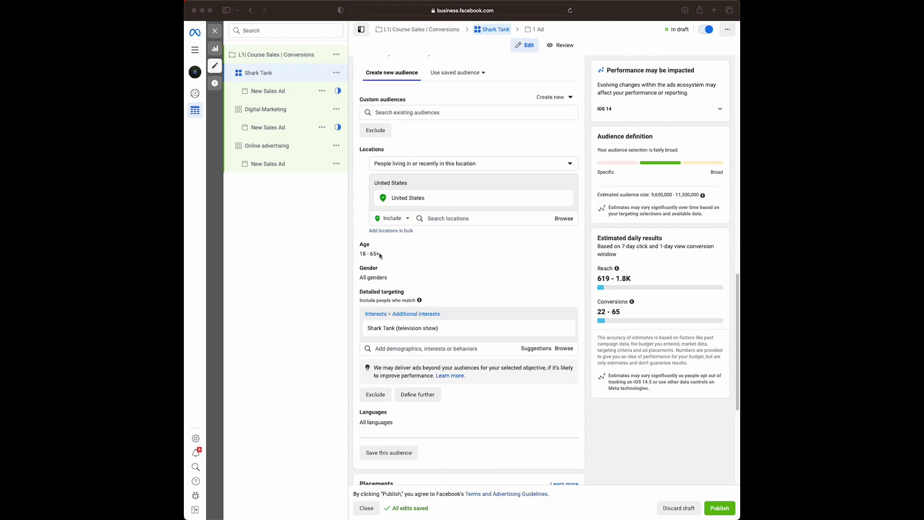
pyautogui.scroll(-3, 431, 288)
pyautogui.scroll(-3, 430, 288)
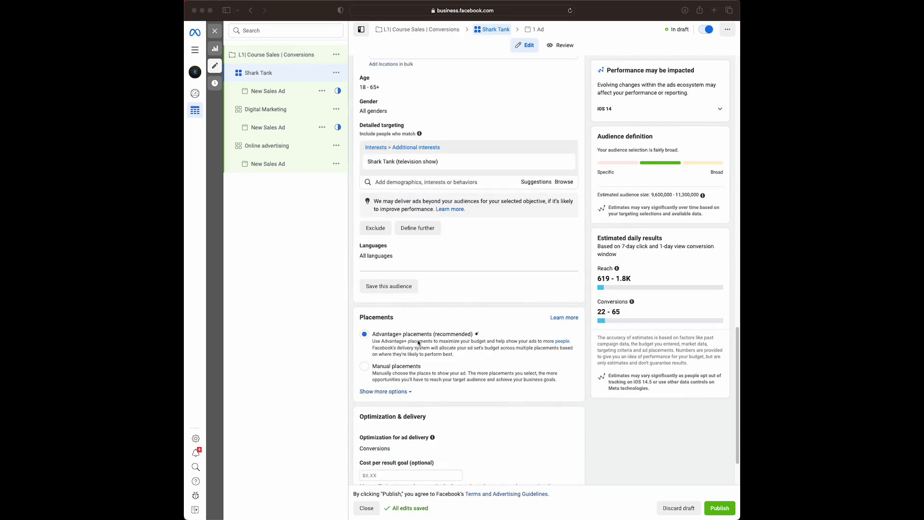
pyautogui.scroll(-2, 419, 343)
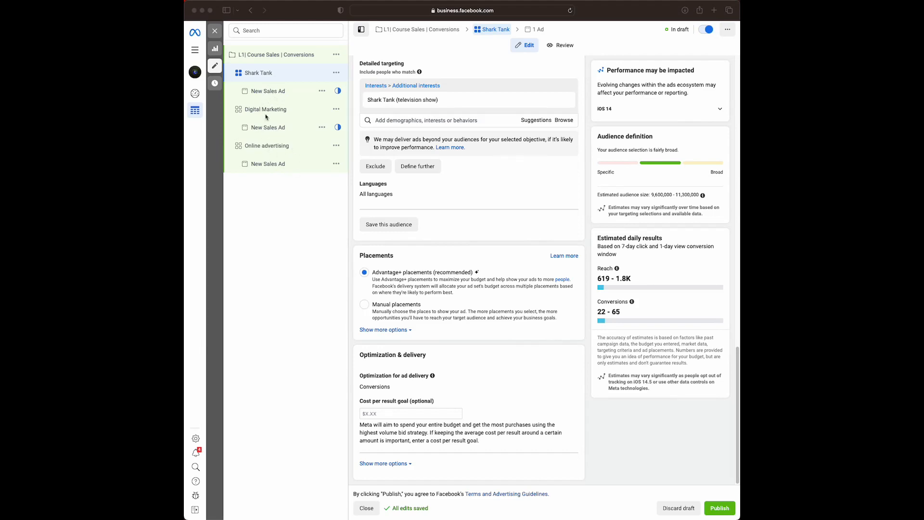
# - Rename the ad in the Shark Tank ad set as "Video 1"
pyautogui.click(275, 97)
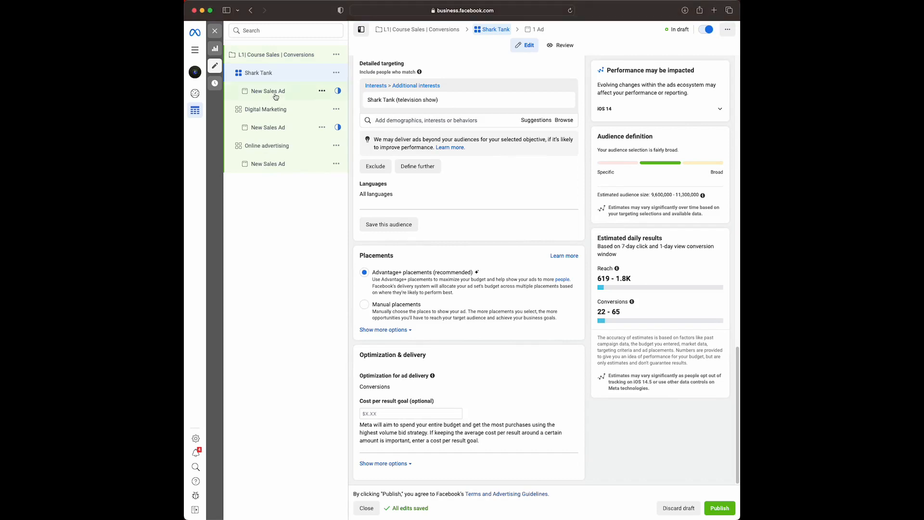
pyautogui.doubleClick(275, 93)
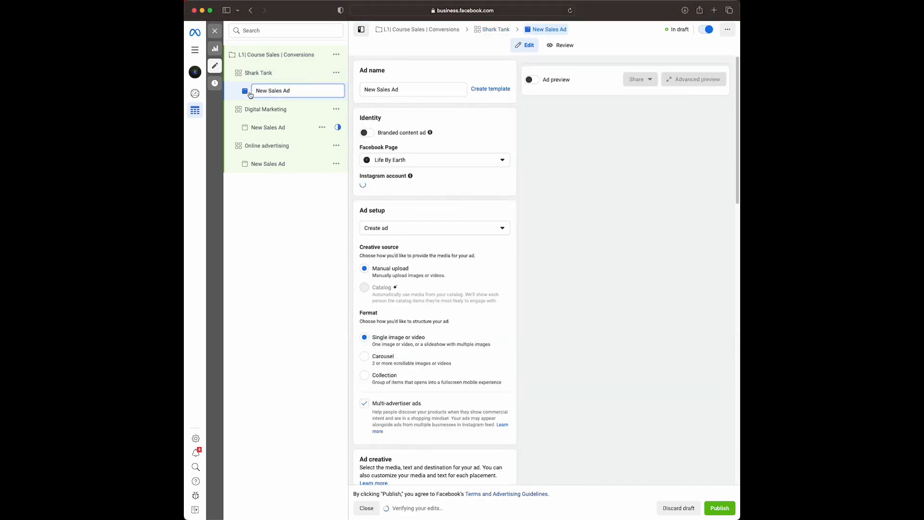
pyautogui.click(587, 191)
pyautogui.click(416, 90)
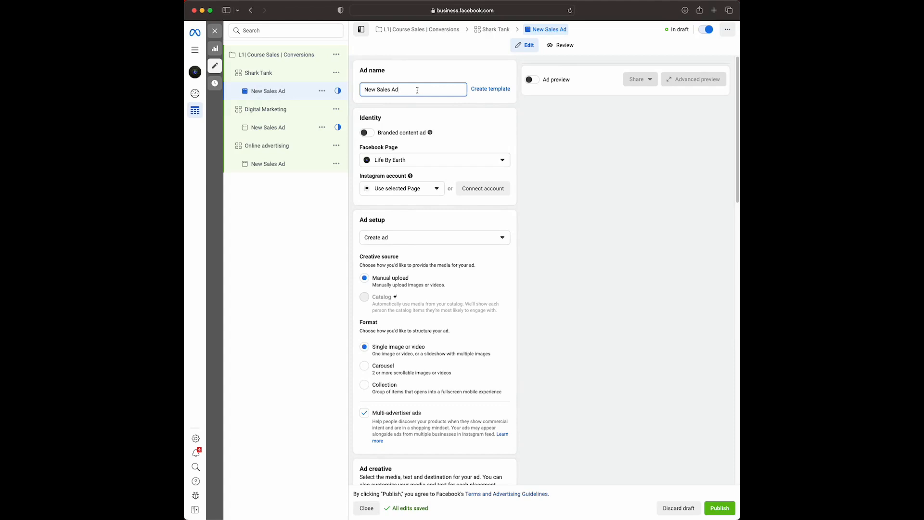
pyautogui.press('BackSpace')
pyautogui.press('BackSpace')
pyautogui.press('BackSpace')
pyautogui.press('BackSpace')
pyautogui.press('BackSpace')
pyautogui.press('BackSpace')
pyautogui.press('BackSpace')
pyautogui.write('Video 1')
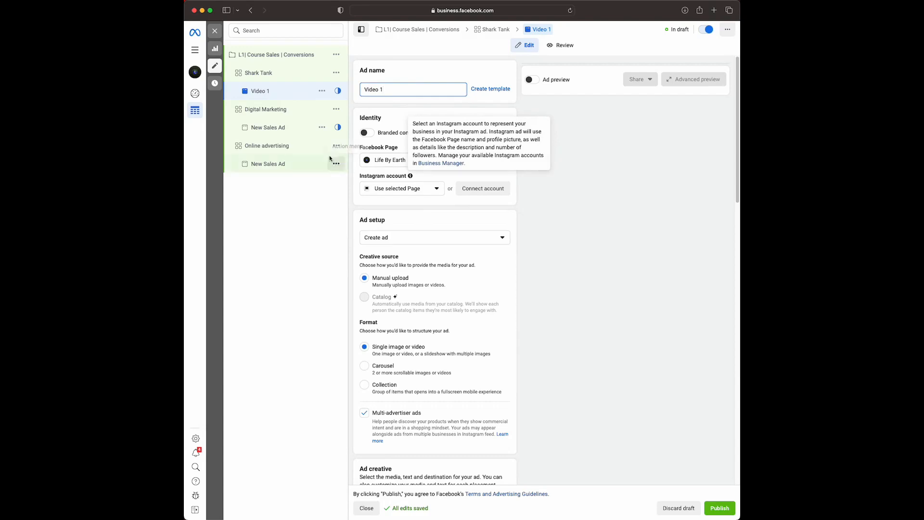
# - Review the Video 1 ad's identity, creative source, format and multi-advertiser settings down to the ad creative section
pyautogui.scroll(-2, 437, 104)
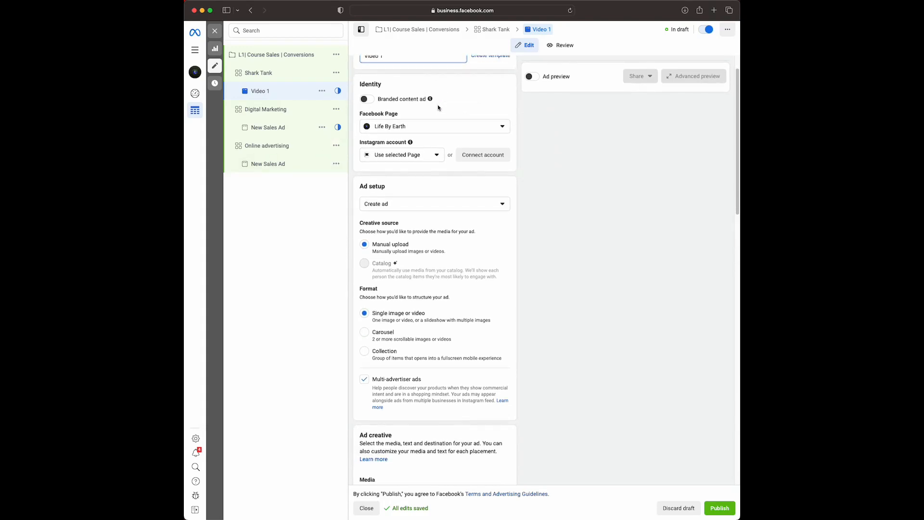
pyautogui.scroll(-1, 558, 282)
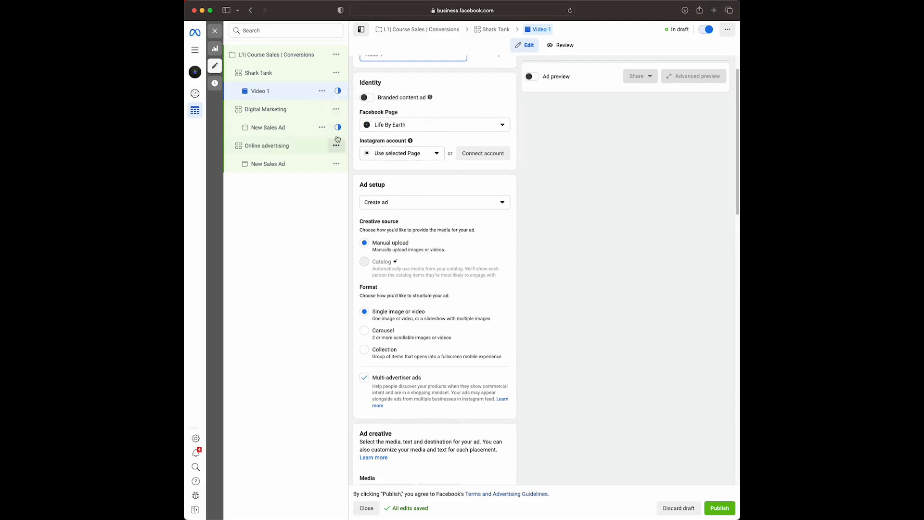
pyautogui.scroll(-2, 433, 183)
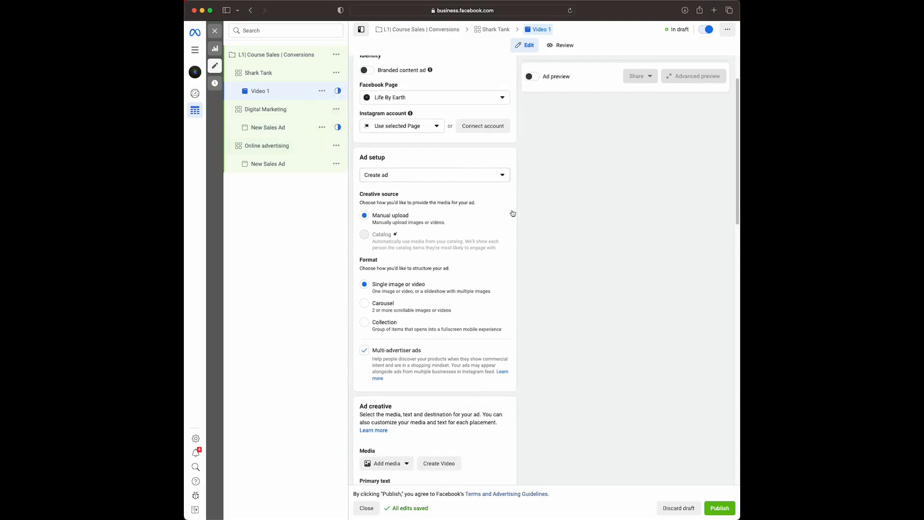
pyautogui.scroll(-2, 435, 179)
pyautogui.scroll(-1, 438, 217)
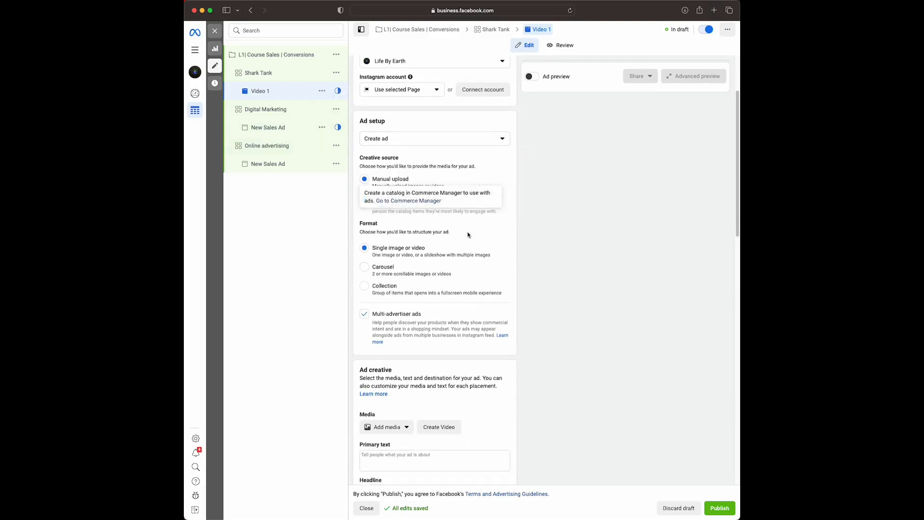
pyautogui.scroll(-2, 427, 284)
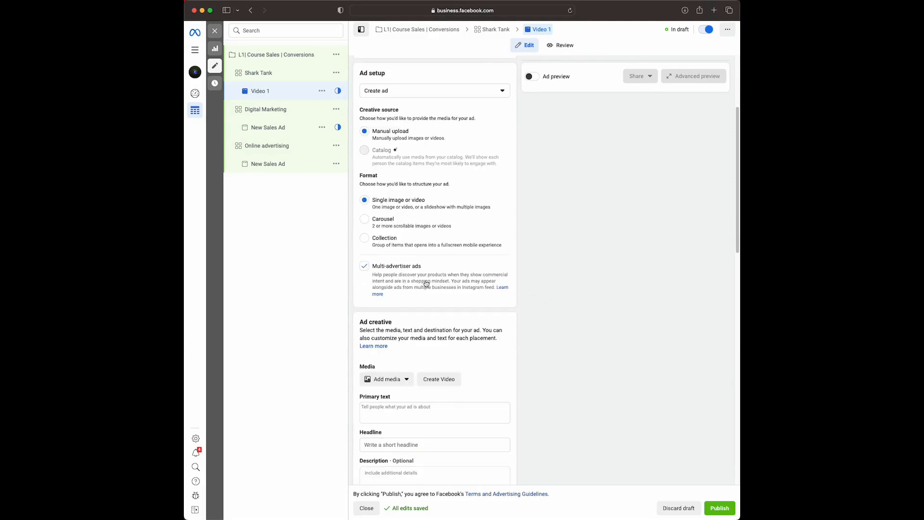
pyautogui.scroll(1, 395, 258)
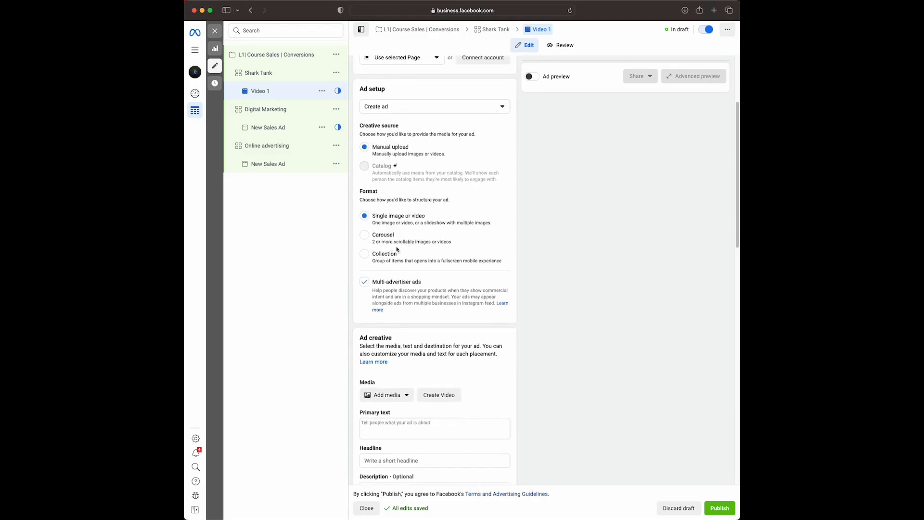
pyautogui.scroll(-5, 402, 245)
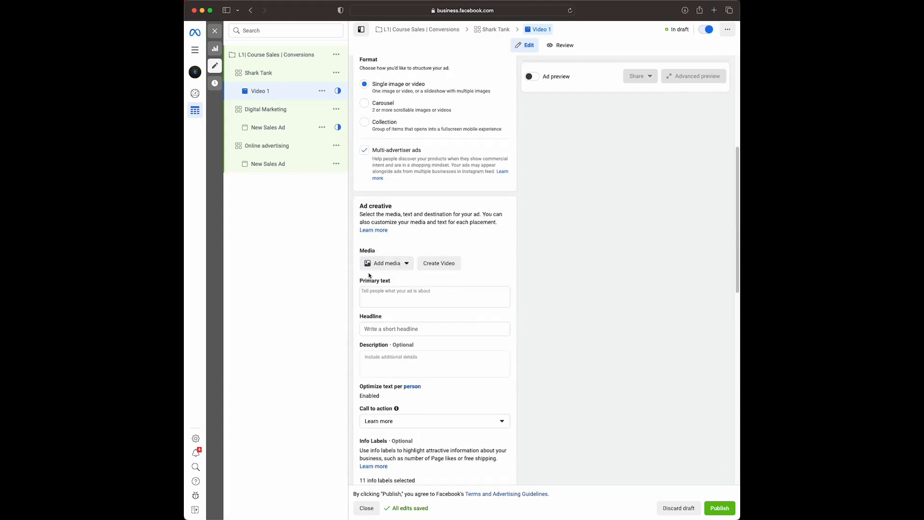
# - Examine the Video 1 ad's media placements, primary text, headline and description fields in the ad creative section
pyautogui.scroll(-1, 404, 260)
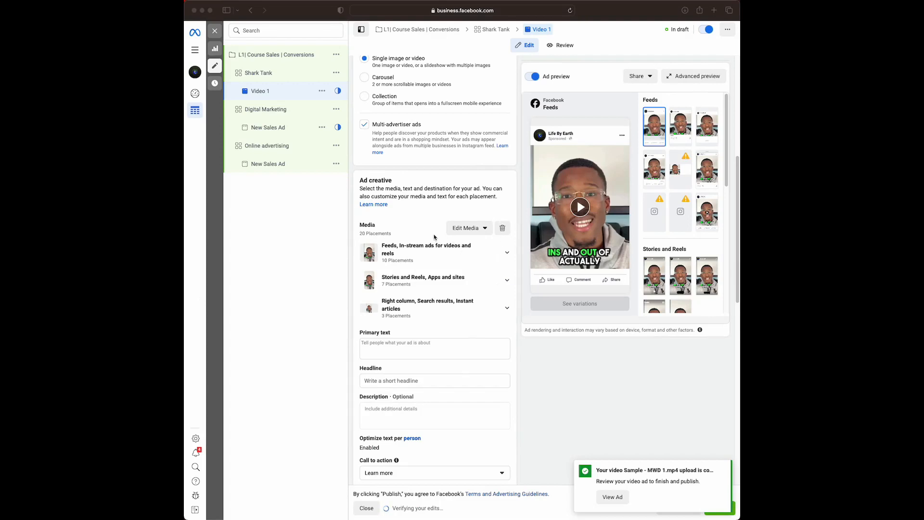
pyautogui.scroll(1, 451, 237)
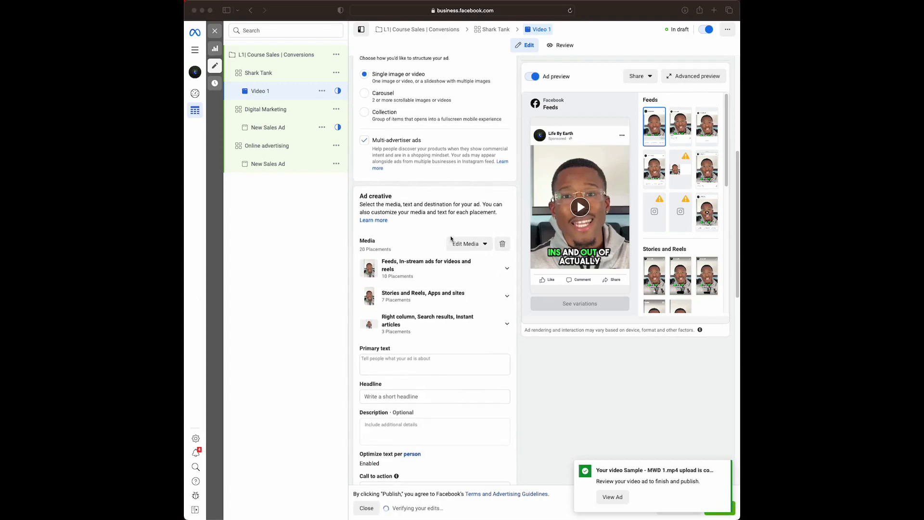
pyautogui.scroll(-4, 451, 237)
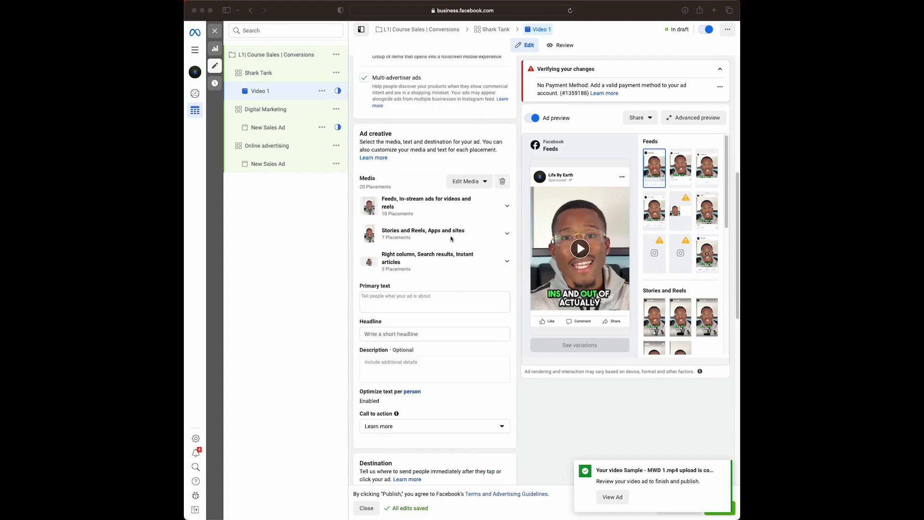
pyautogui.scroll(-2, 446, 207)
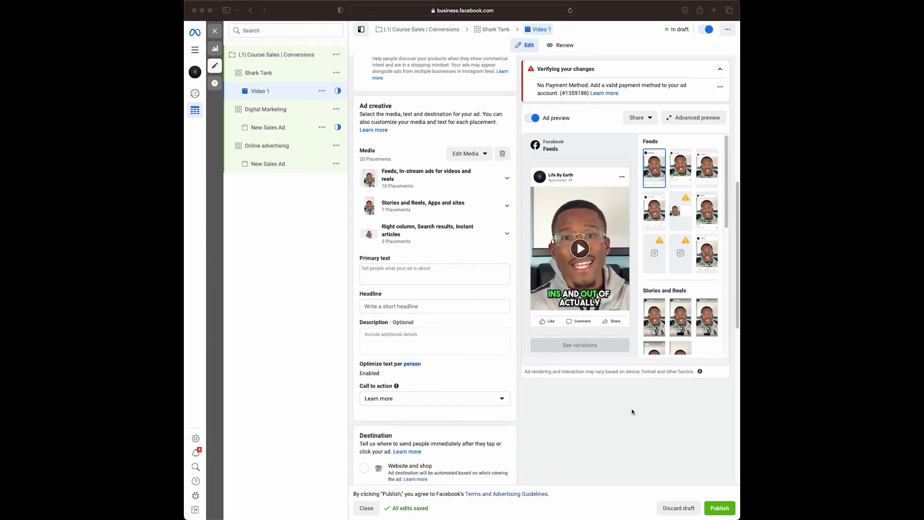
pyautogui.scroll(-1, 405, 203)
pyautogui.scroll(-1, 404, 203)
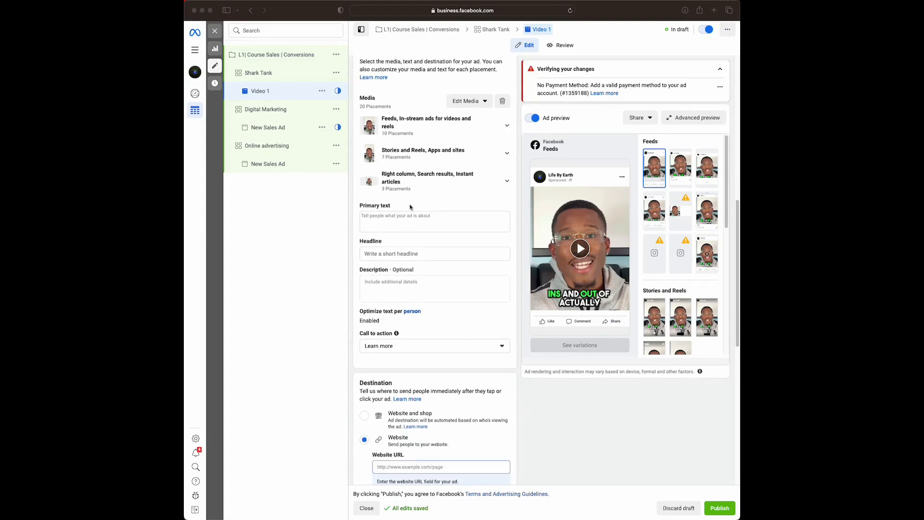
pyautogui.scroll(-1, 415, 213)
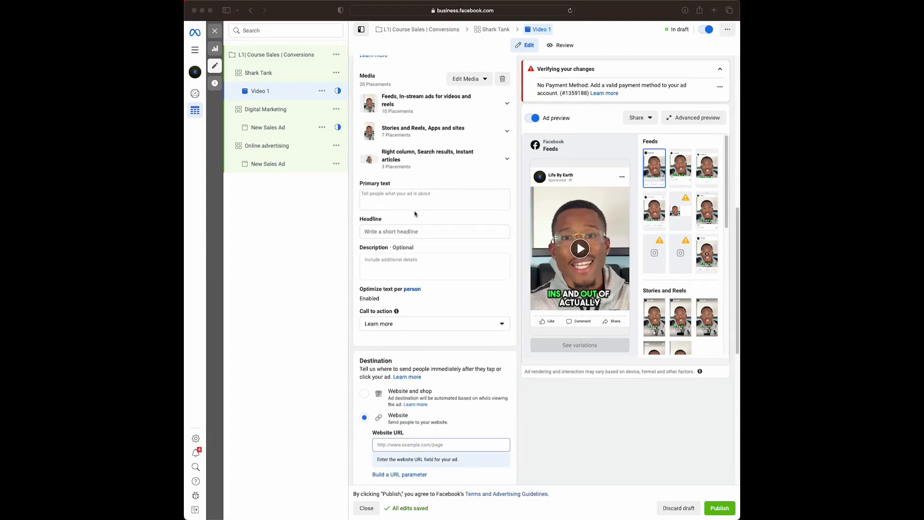
pyautogui.scroll(-1, 405, 211)
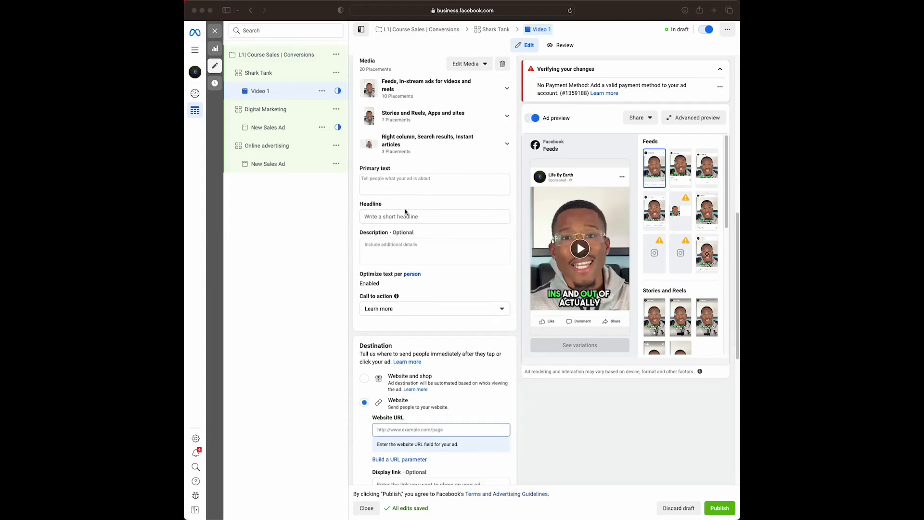
pyautogui.scroll(-1, 423, 230)
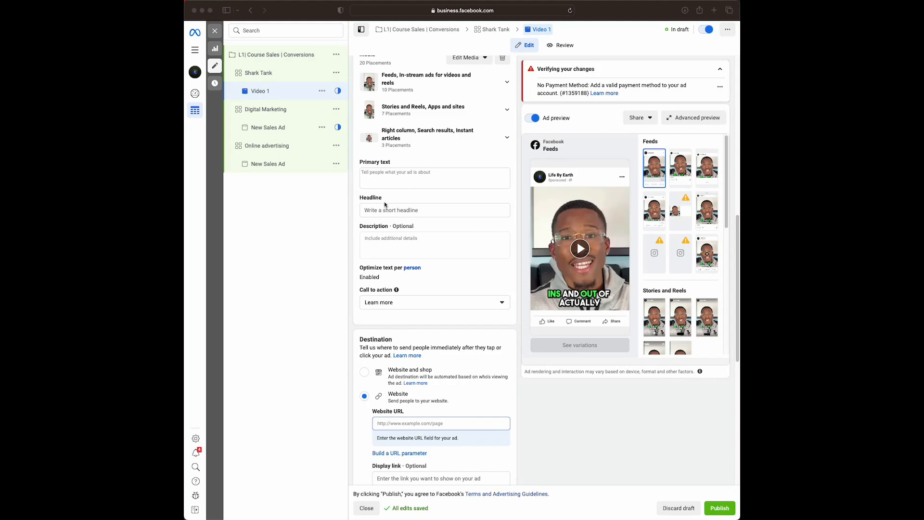
pyautogui.scroll(-1, 413, 199)
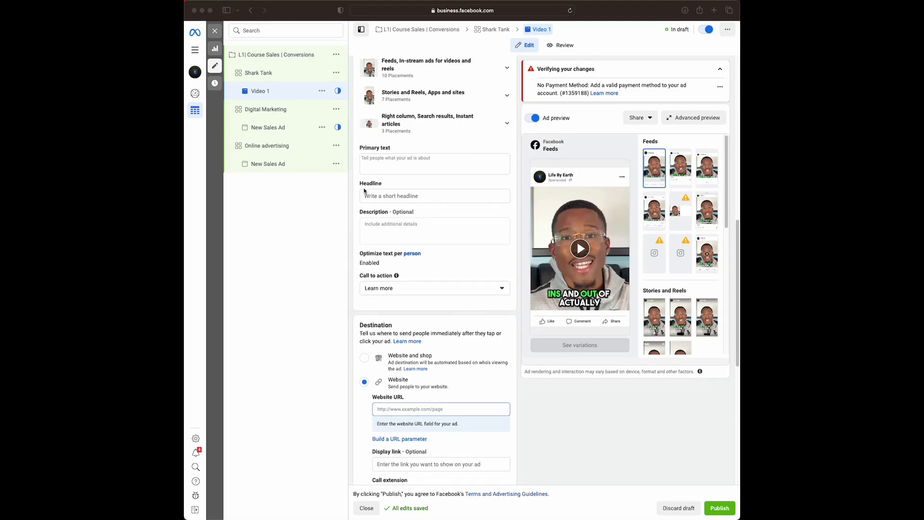
# - Open the ad's headline for editing, and examine the headline options, call to action and website destination settings
pyautogui.click(393, 197)
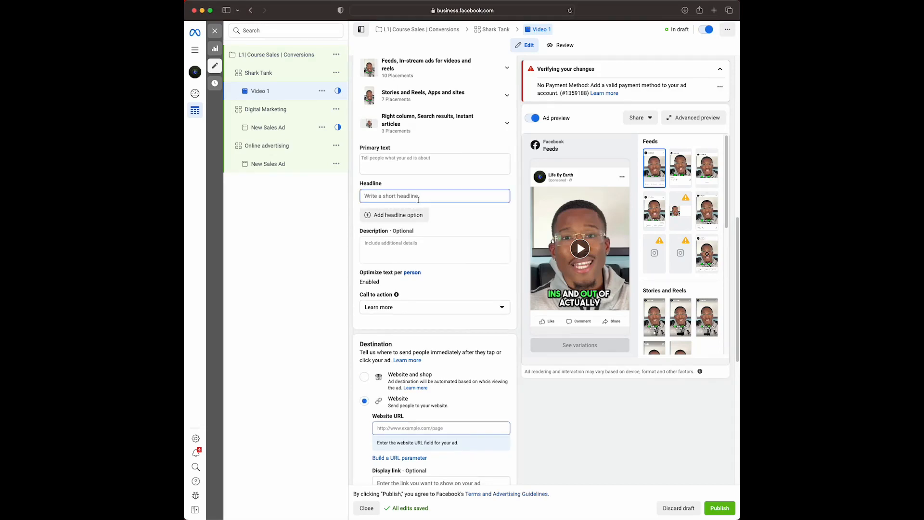
pyautogui.scroll(-1, 405, 207)
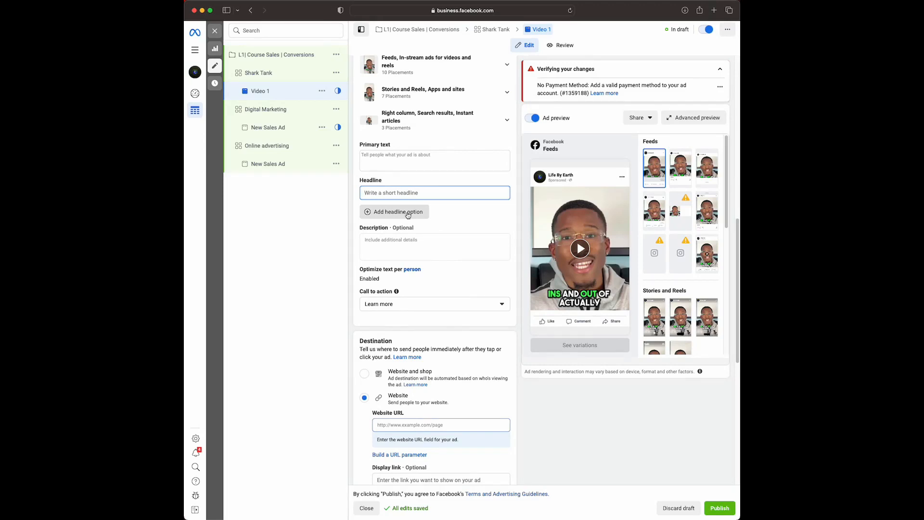
pyautogui.scroll(-2, 368, 221)
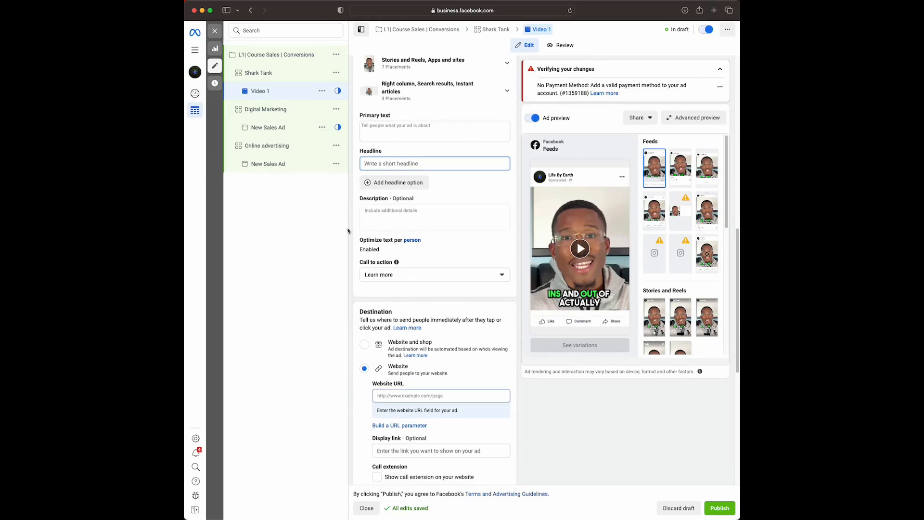
pyautogui.scroll(-3, 354, 229)
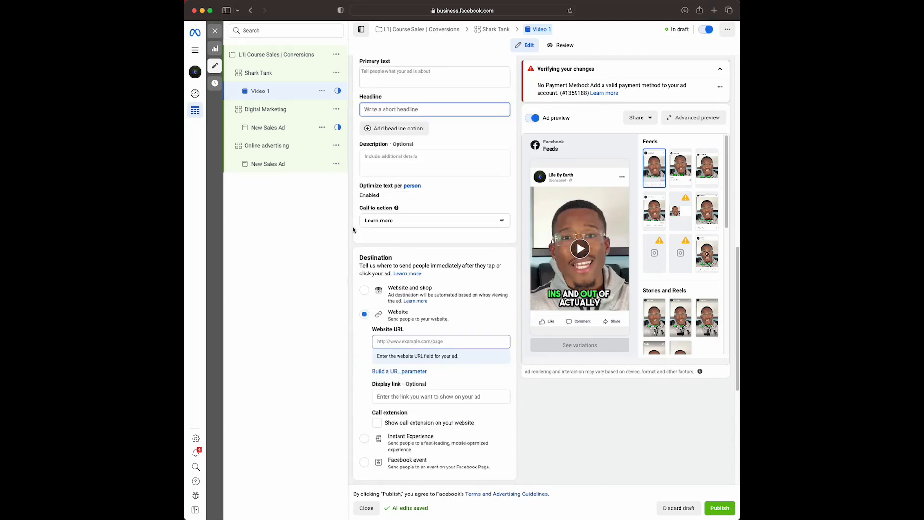
pyautogui.scroll(-2, 354, 230)
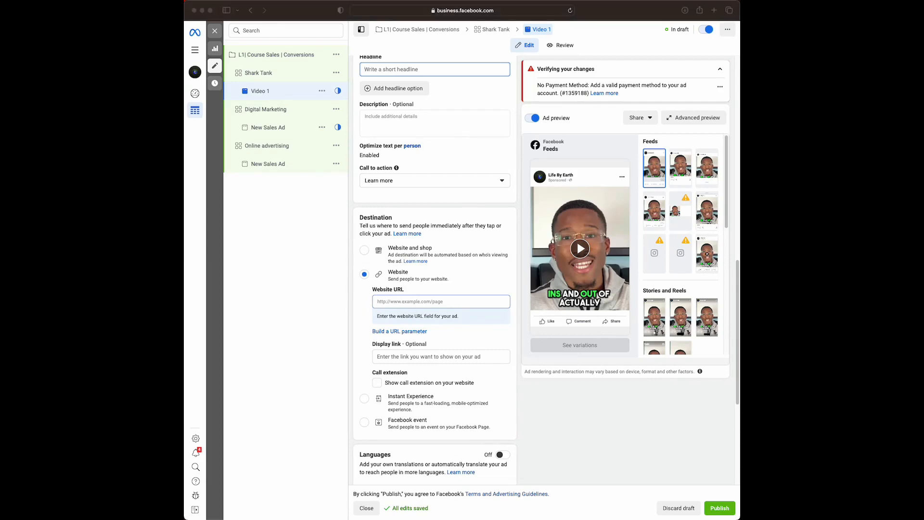
pyautogui.scroll(1, 419, 256)
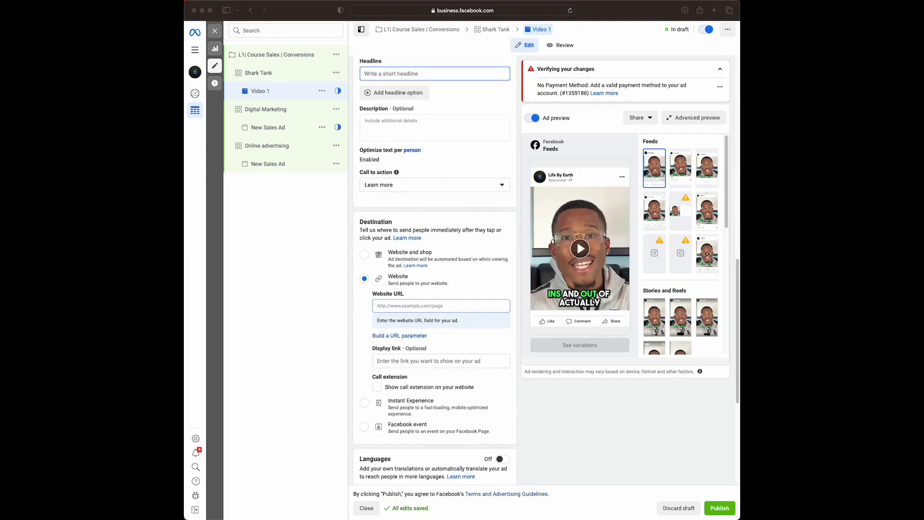
# - Review the Video 1 ad again from its destination settings to its name, identity, ad setup and media placements
pyautogui.scroll(1, 500, 362)
pyautogui.scroll(1, 501, 363)
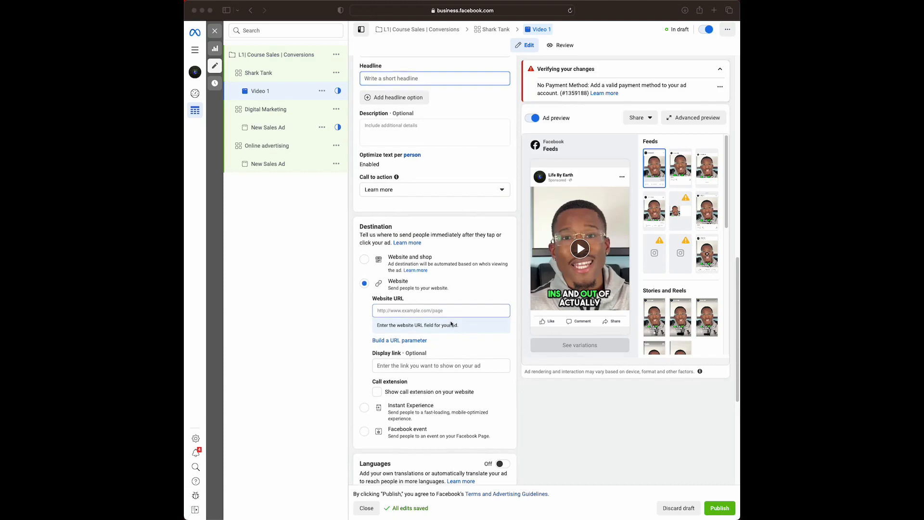
pyautogui.scroll(5, 456, 321)
pyautogui.scroll(10, 455, 321)
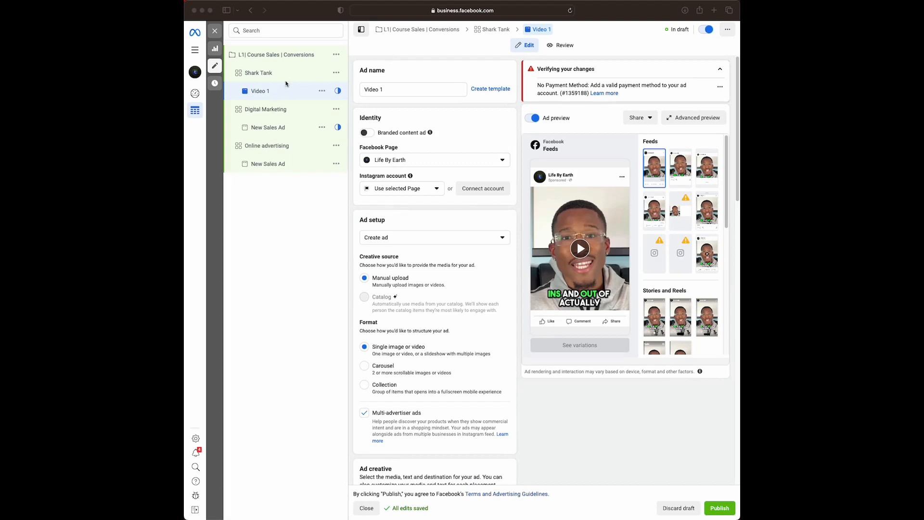
pyautogui.click(264, 127)
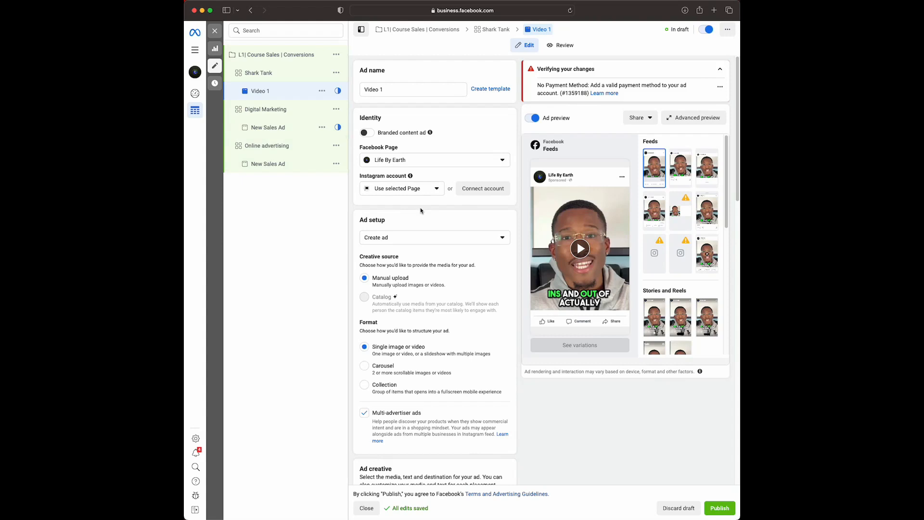
pyautogui.scroll(-1, 421, 211)
pyautogui.scroll(-3, 404, 195)
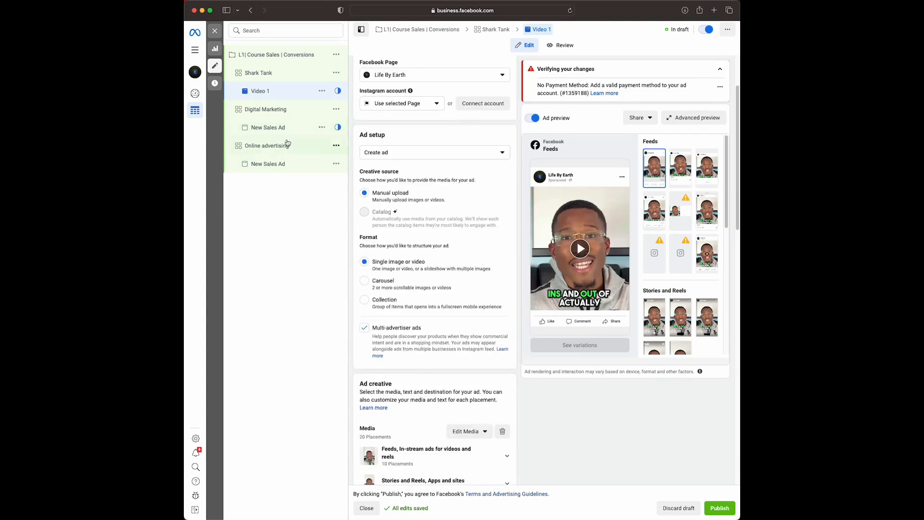
pyautogui.scroll(-1, 380, 215)
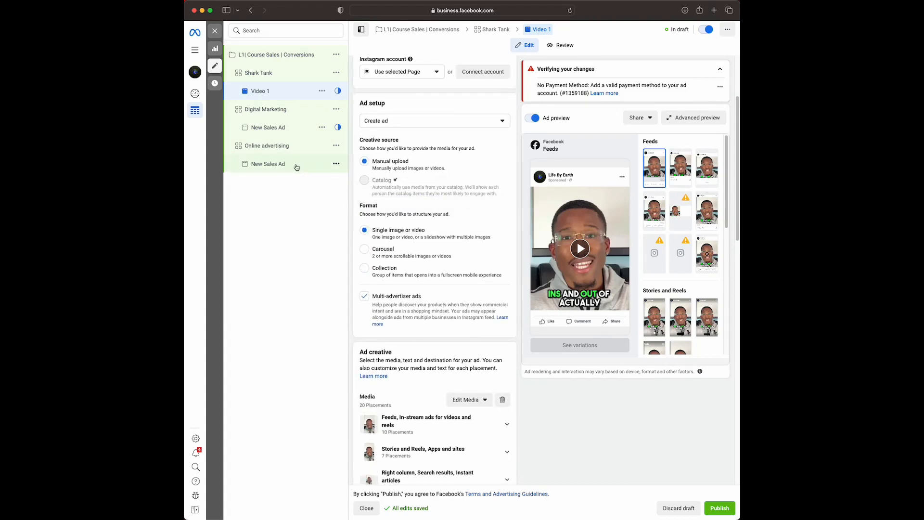
# - Compare the ads in the Digital Marketing and Online advertising ad sets with the Video 1 ad, ending on Video 1
pyautogui.click(269, 127)
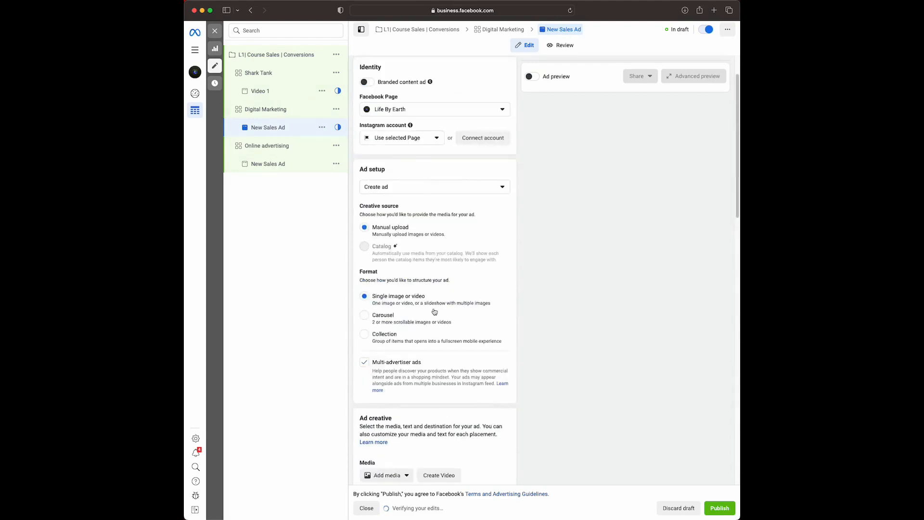
pyautogui.click(272, 95)
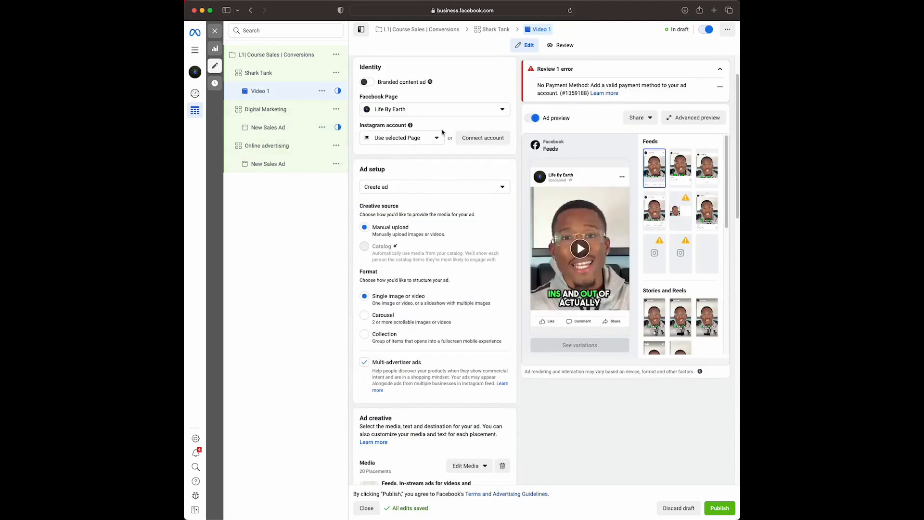
pyautogui.click(270, 163)
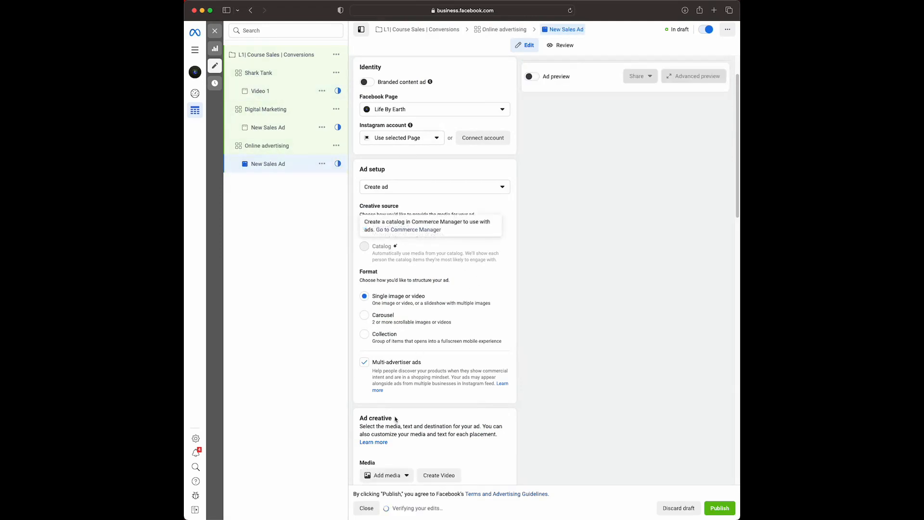
pyautogui.scroll(-3, 433, 289)
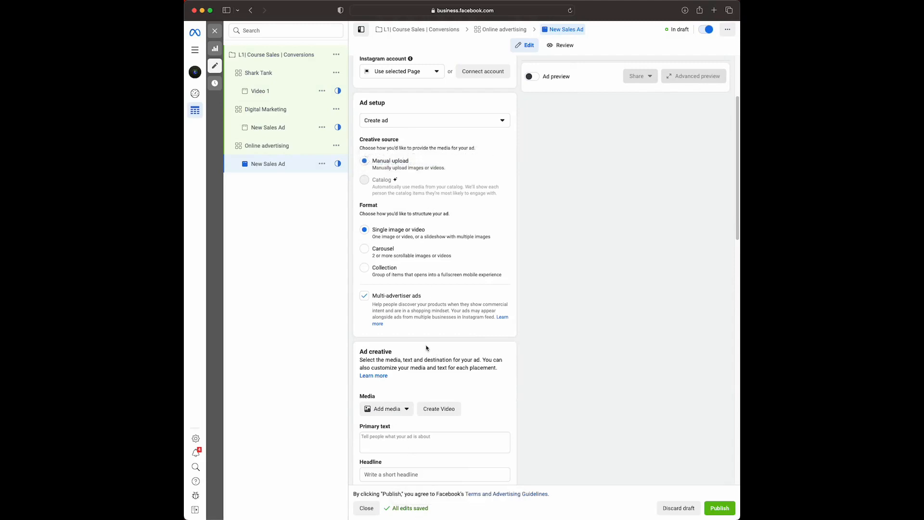
pyautogui.scroll(5, 426, 348)
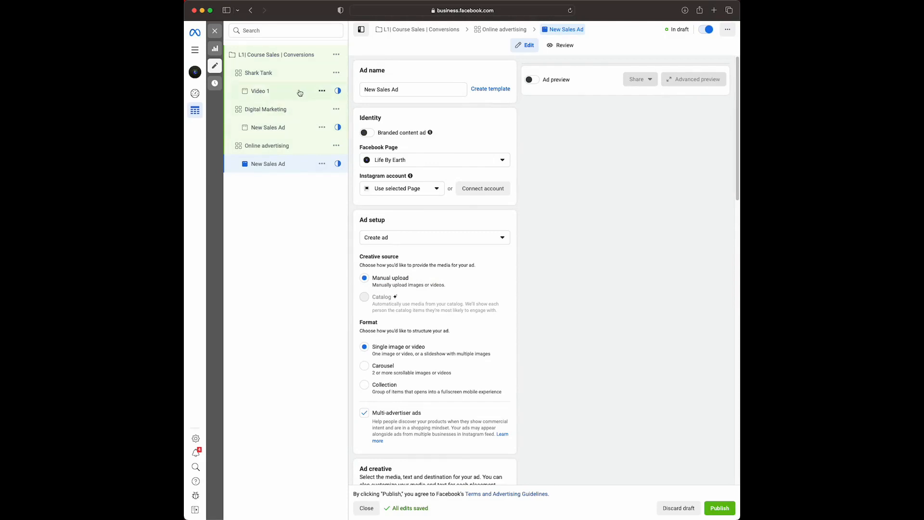
pyautogui.click(288, 128)
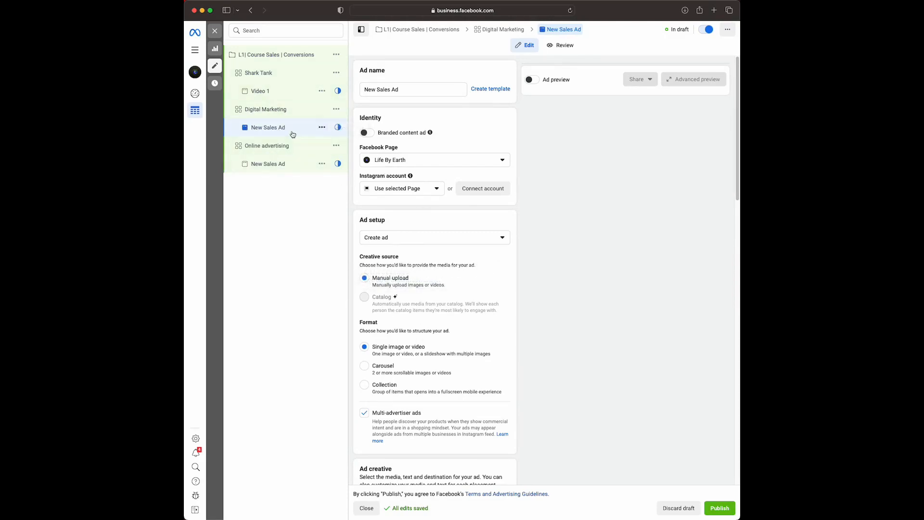
pyautogui.click(264, 91)
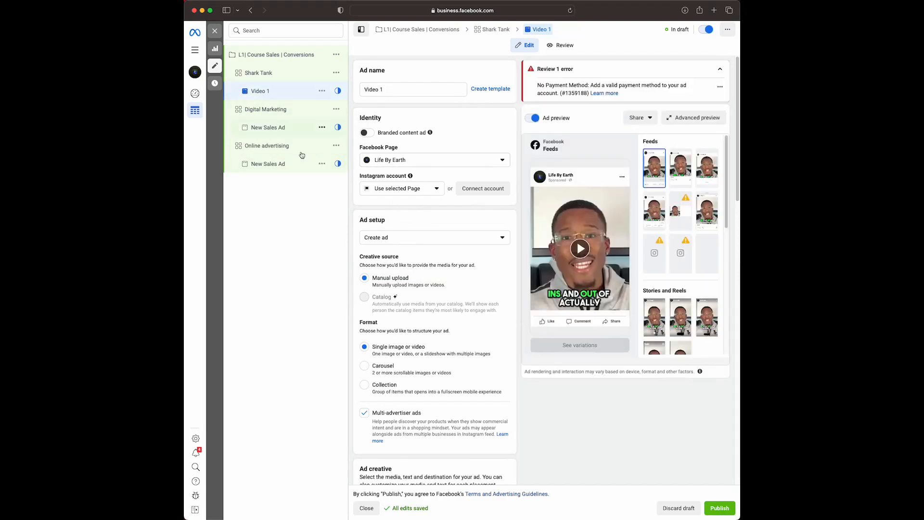
# - Examine the Video 1 ad's creative, website destination, languages and tracking settings, returning to the media and text fields
pyautogui.scroll(-5, 408, 316)
pyautogui.scroll(-5, 408, 315)
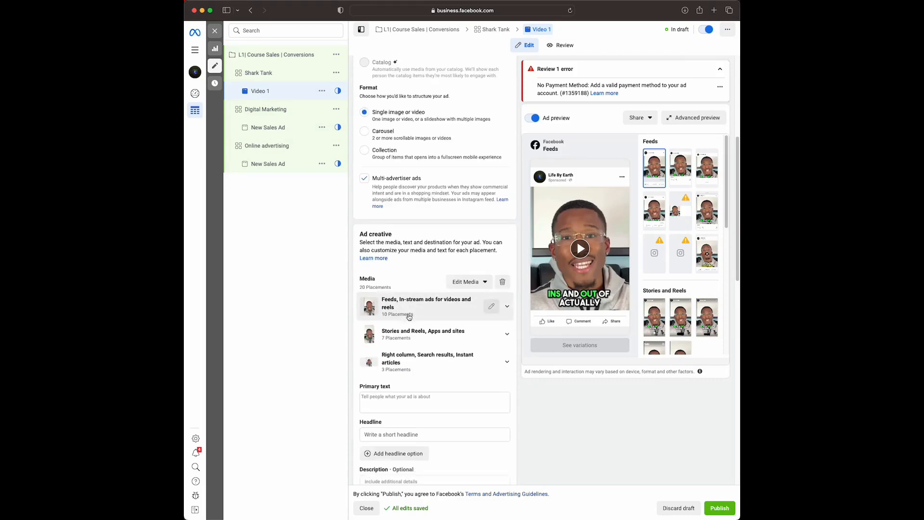
pyautogui.scroll(-8, 409, 315)
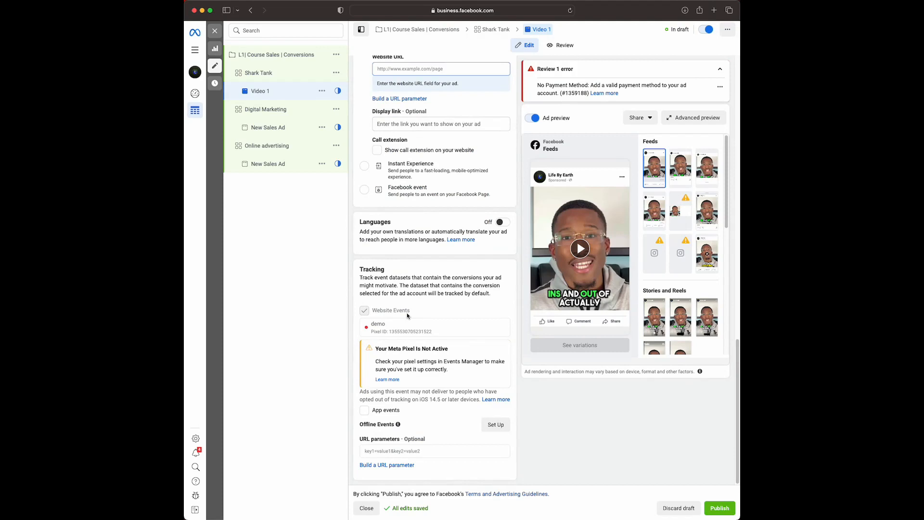
pyautogui.scroll(6, 408, 315)
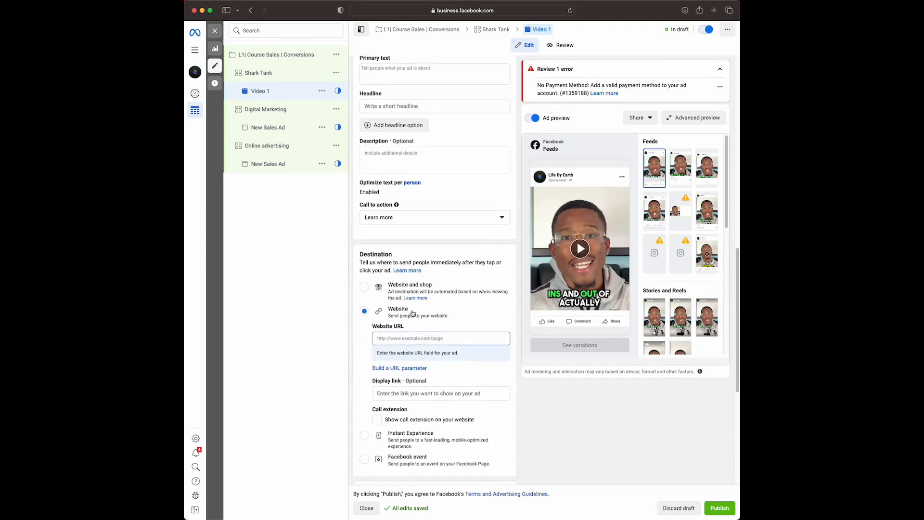
pyautogui.scroll(3, 413, 314)
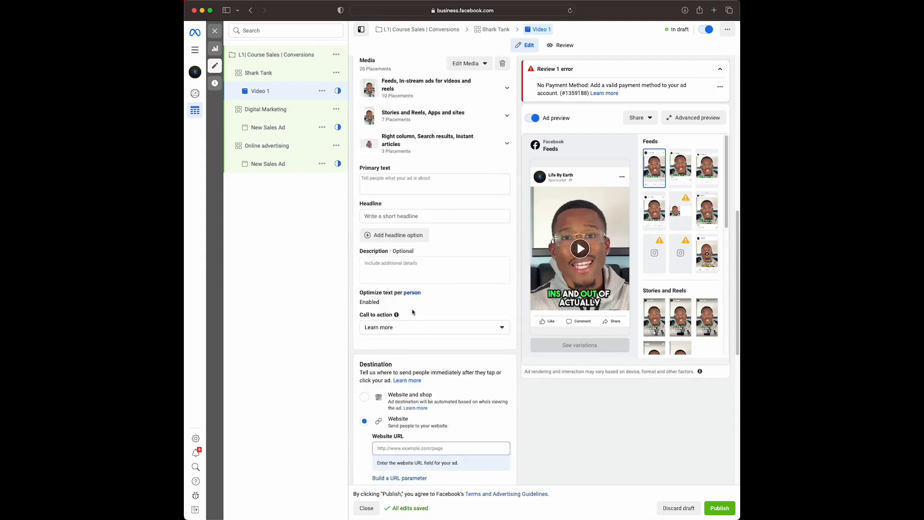
pyautogui.scroll(-1, 412, 312)
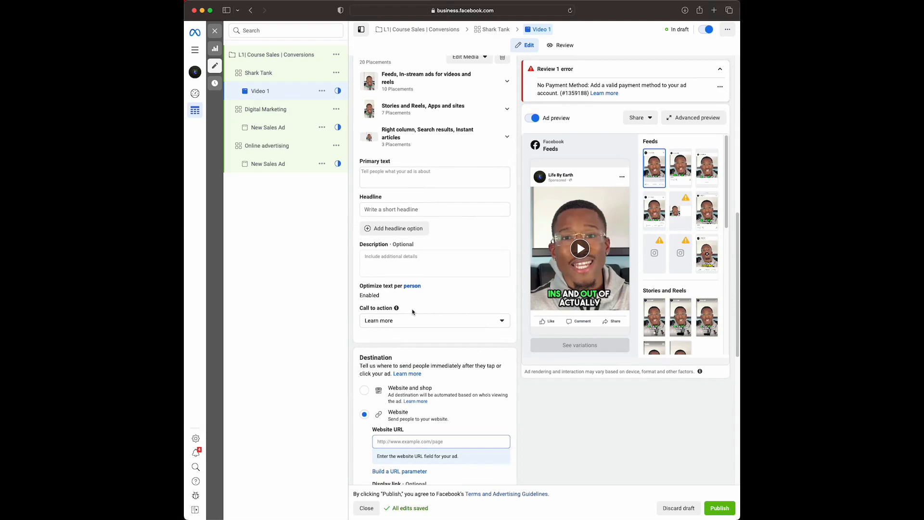
pyautogui.scroll(1, 399, 316)
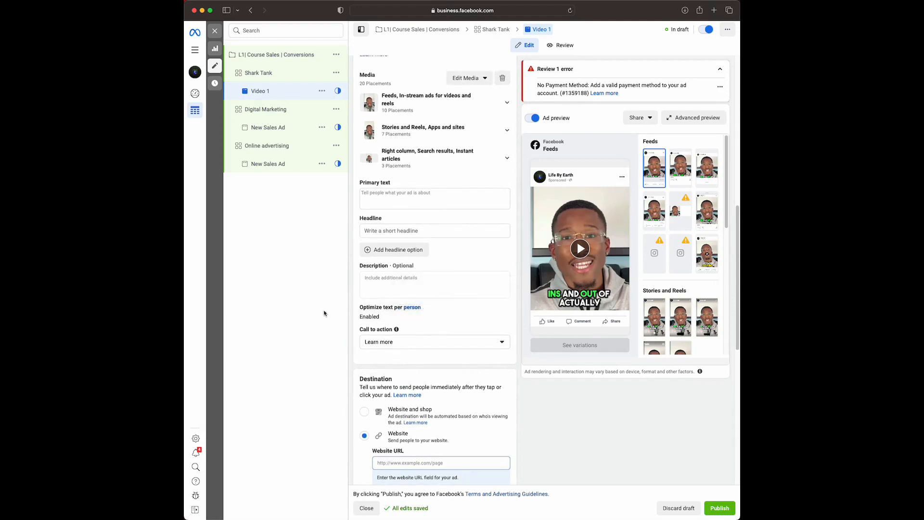